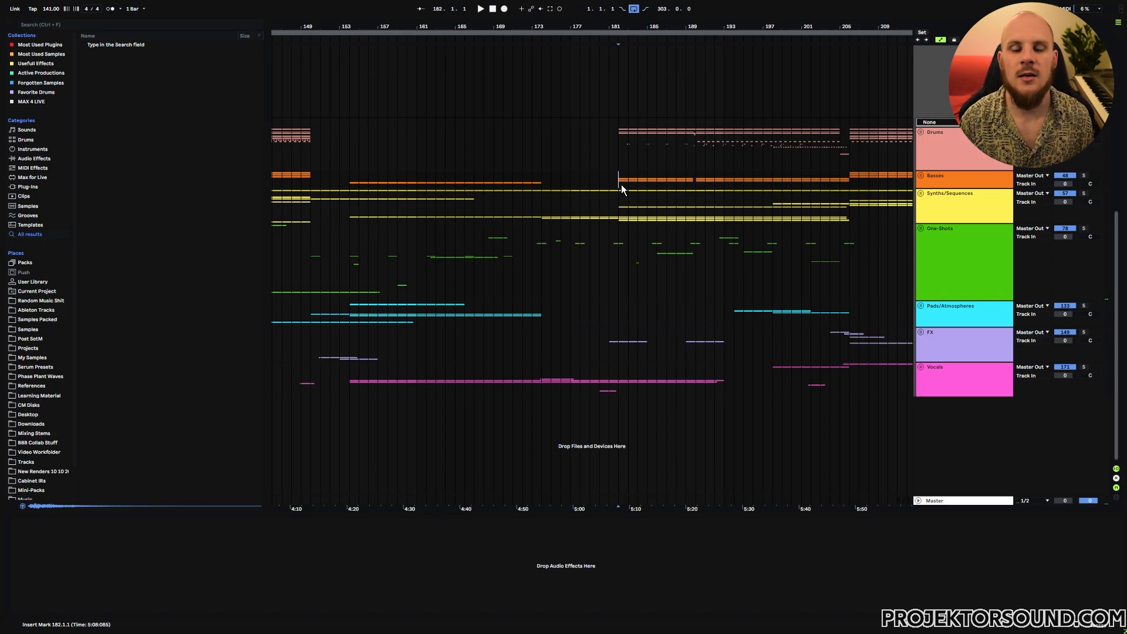
Play the full arrangement from bar 182 up to about bar 206
{"action": "key", "text": "space"}
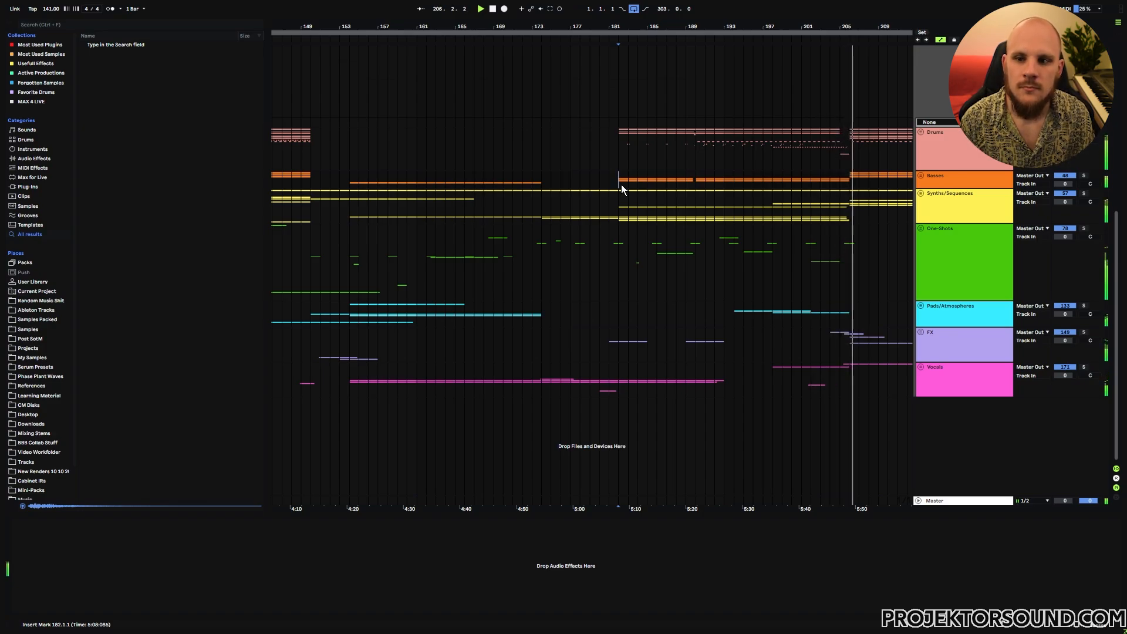
{"action": "key", "text": "space"}
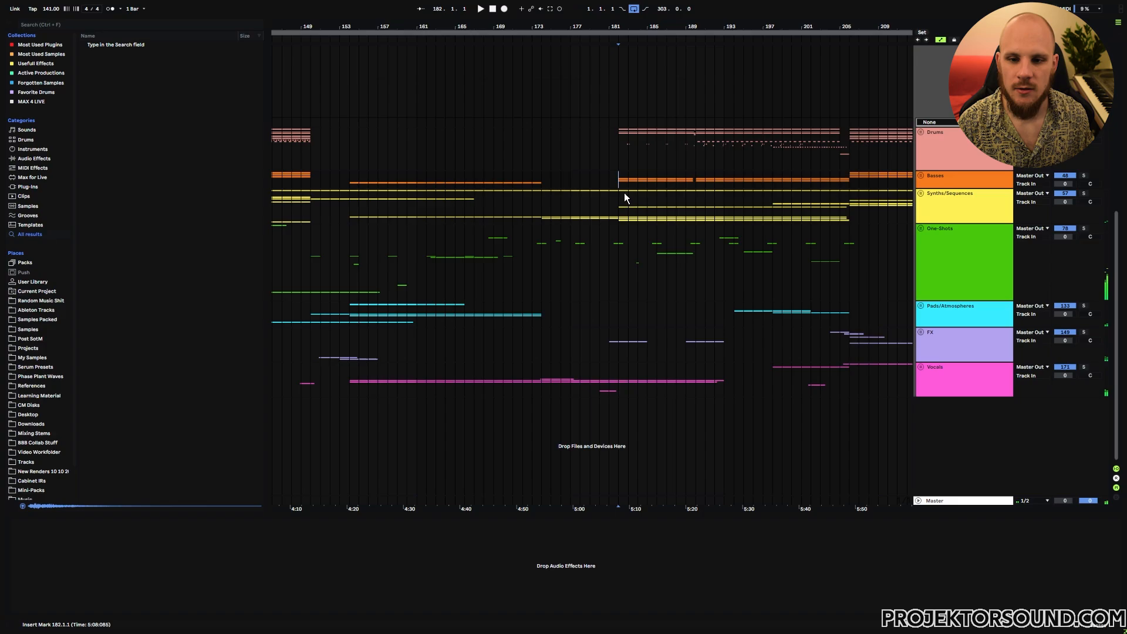
Solo the Basses group and the 18 Group inside the expanded Drums group, and listen to them from bar 182
{"action": "left_click", "coordinate": [1084, 176]}
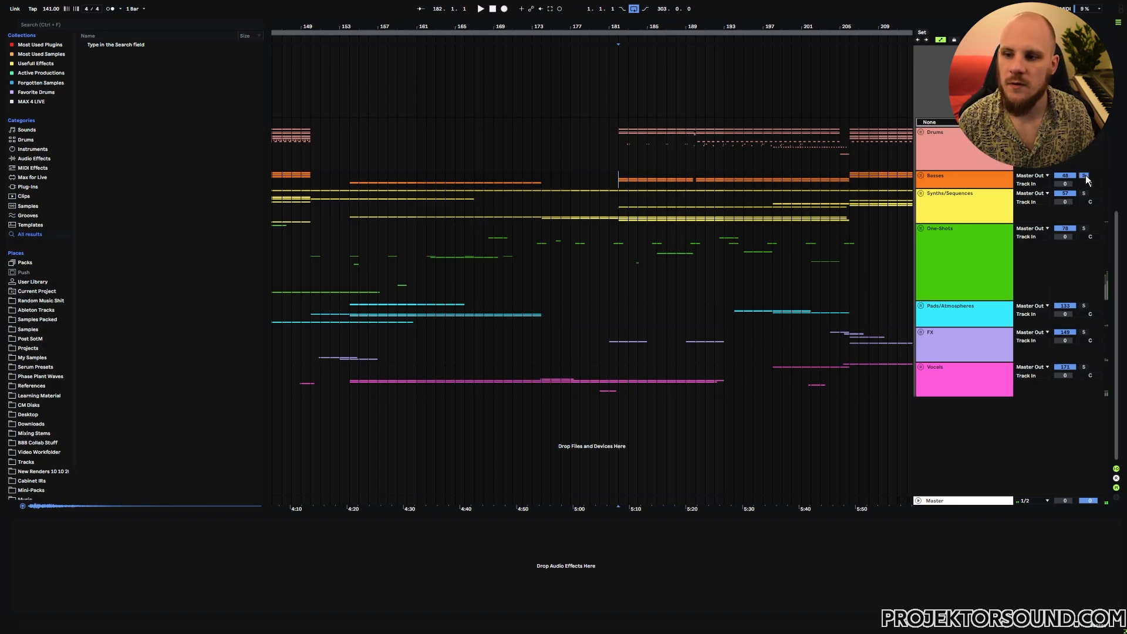
{"action": "left_click", "coordinate": [920, 132]}
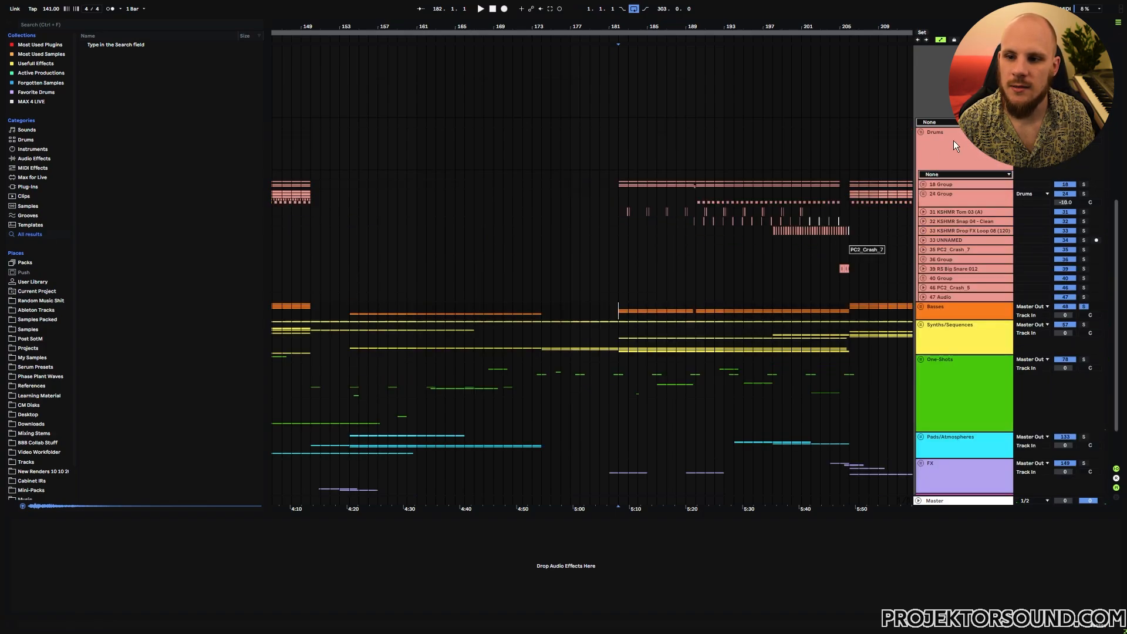
{"action": "key", "text": "space"}
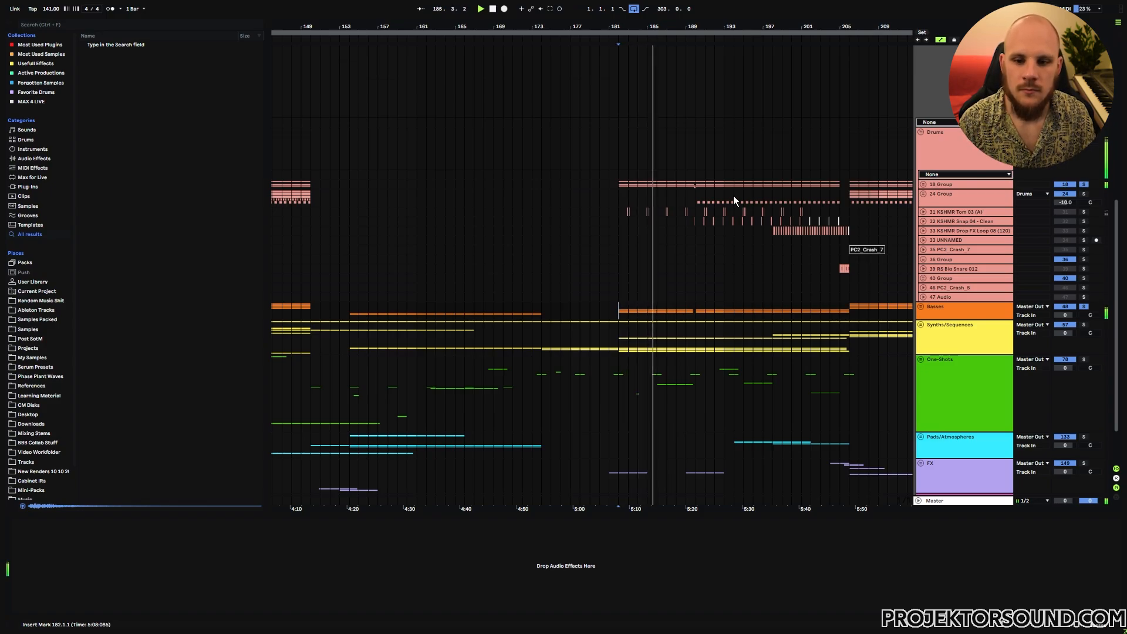
{"action": "key", "text": "space"}
Expand the Basses group and audition tracks 53 and 54 one at a time in solo from bar 182
{"action": "left_click", "coordinate": [920, 307]}
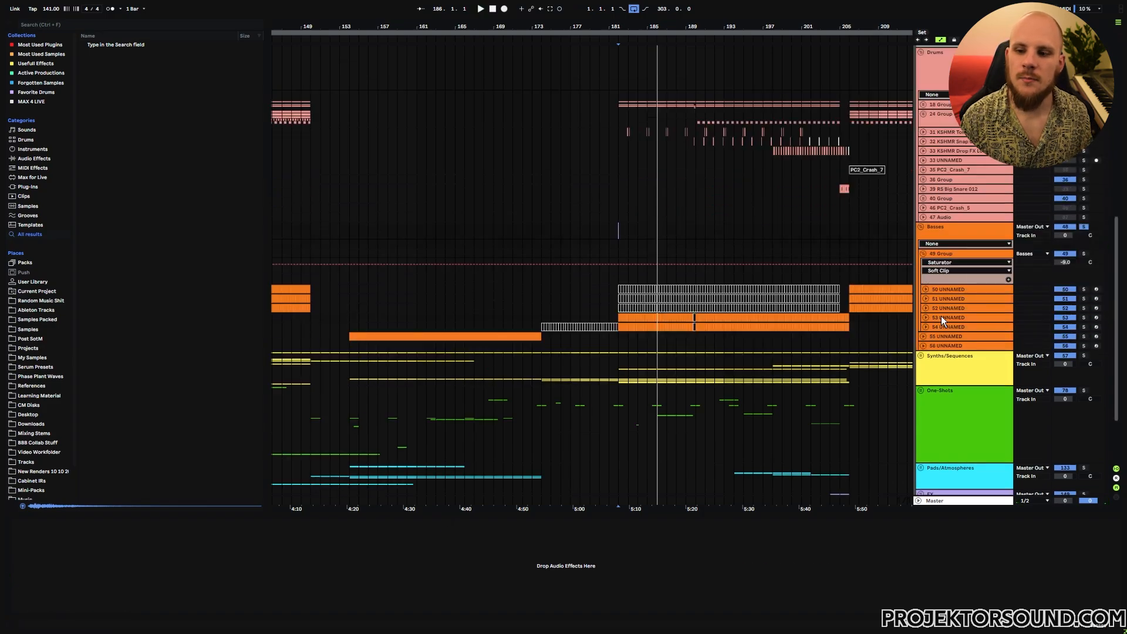
{"action": "left_click", "coordinate": [941, 317]}
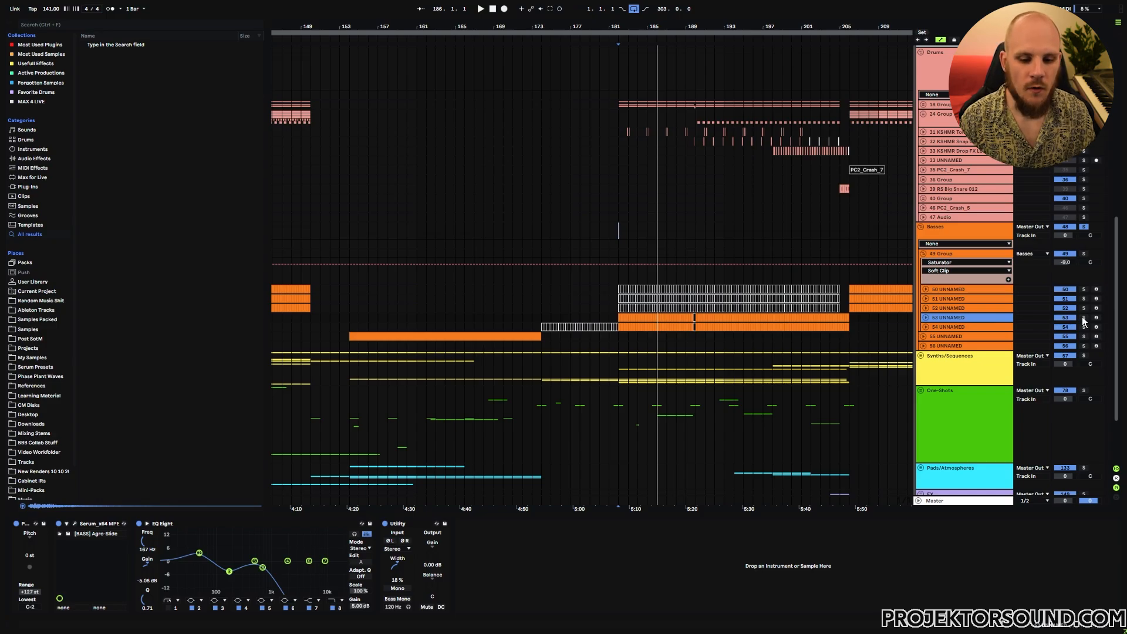
{"action": "left_click", "coordinate": [1084, 317]}
{"action": "key", "text": "space"}
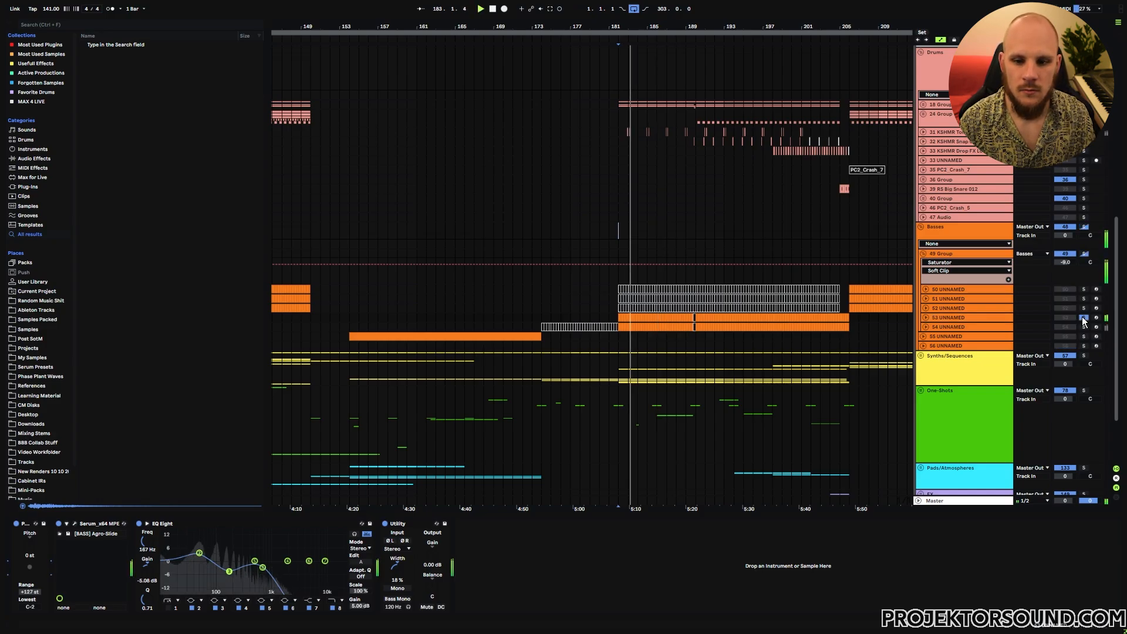
{"action": "left_click", "coordinate": [1083, 327]}
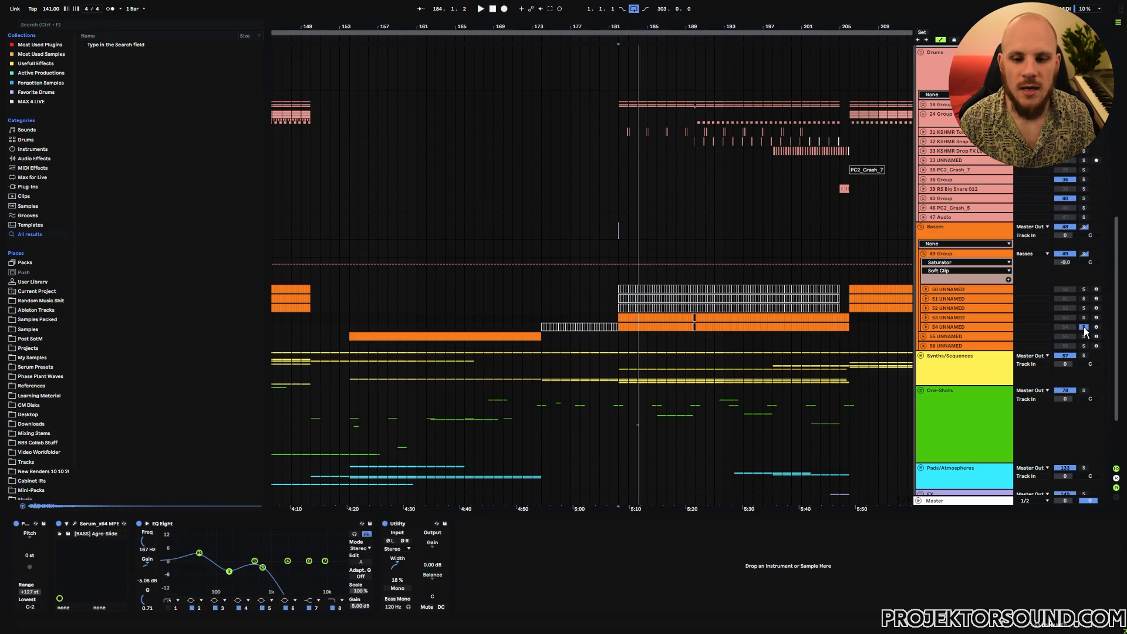
{"action": "key", "text": "space"}
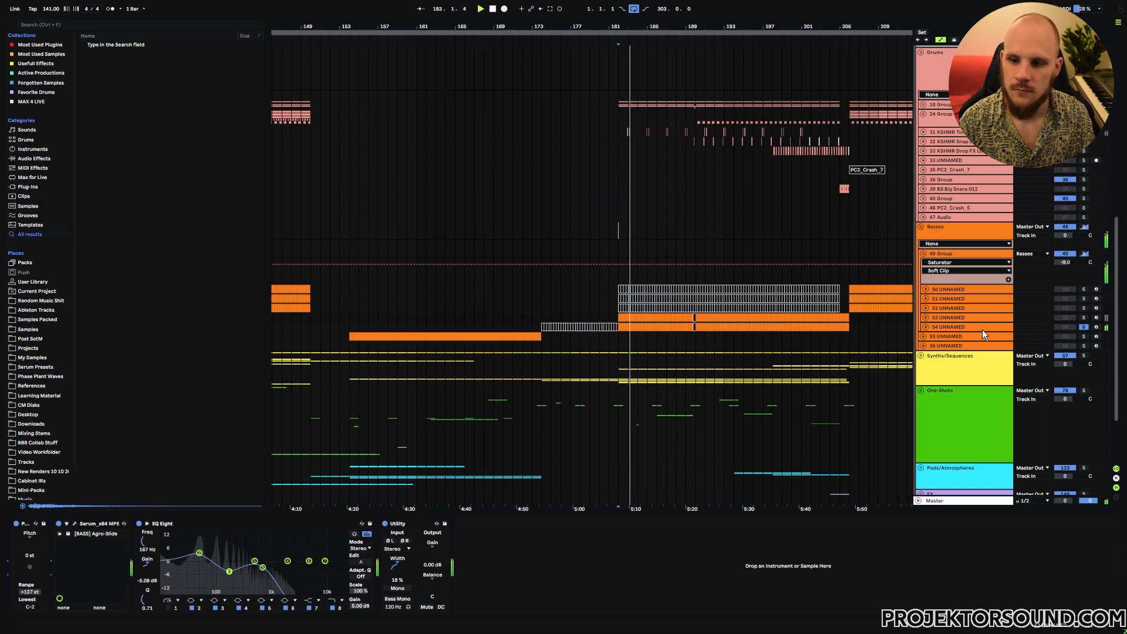
Open the Serum instrument on bass track 53 and examine its effects chain and LFO 2 modulation
{"action": "left_click", "coordinate": [966, 317]}
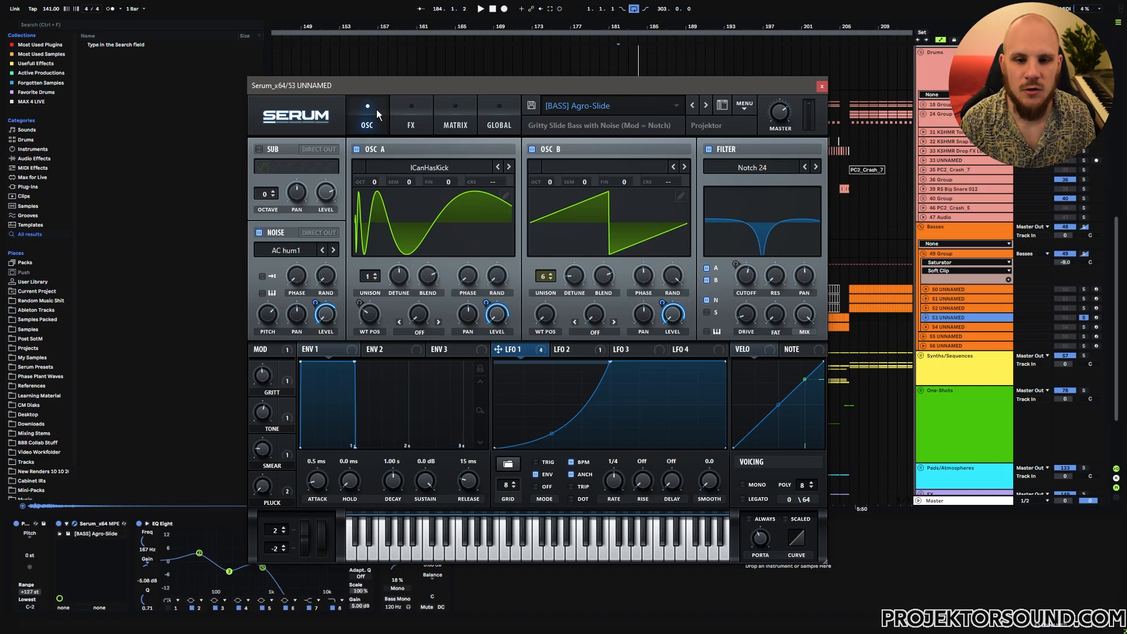
{"action": "left_click", "coordinate": [414, 124]}
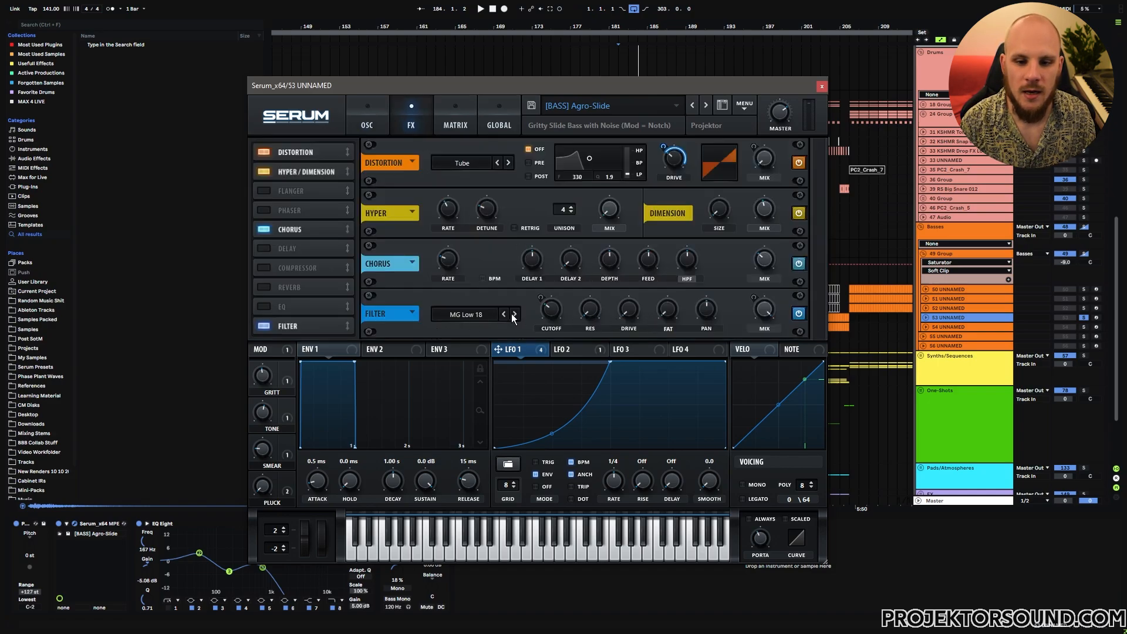
{"action": "left_click", "coordinate": [569, 349]}
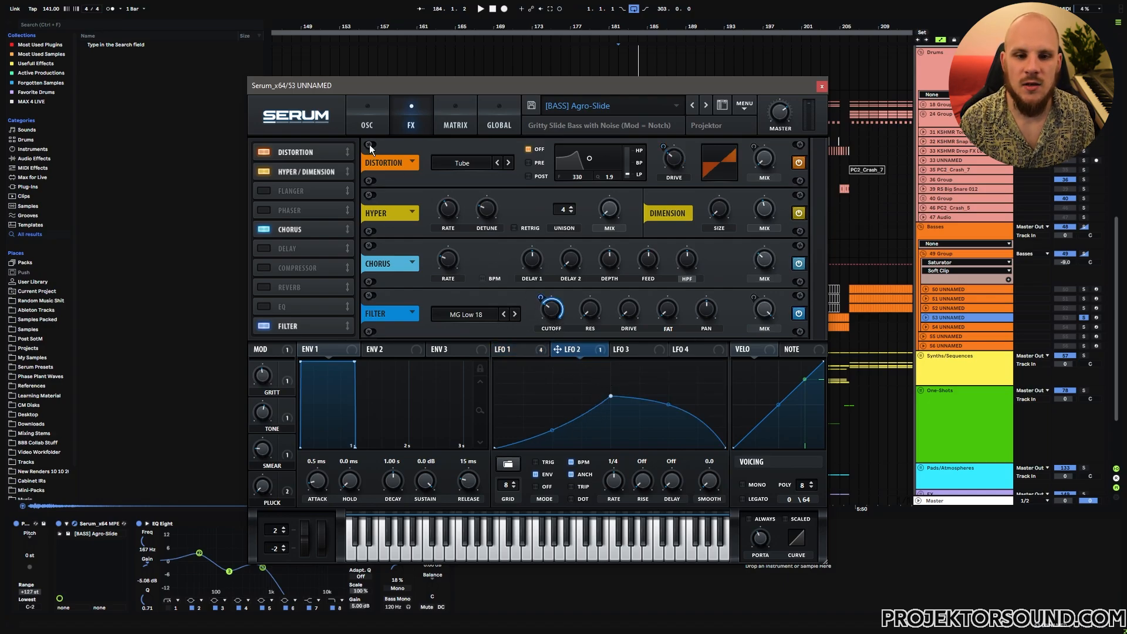
Show Serum's oscillator settings and listen to the bass while moving the modulation wheel, closing the plugin at the end
{"action": "left_click", "coordinate": [359, 126]}
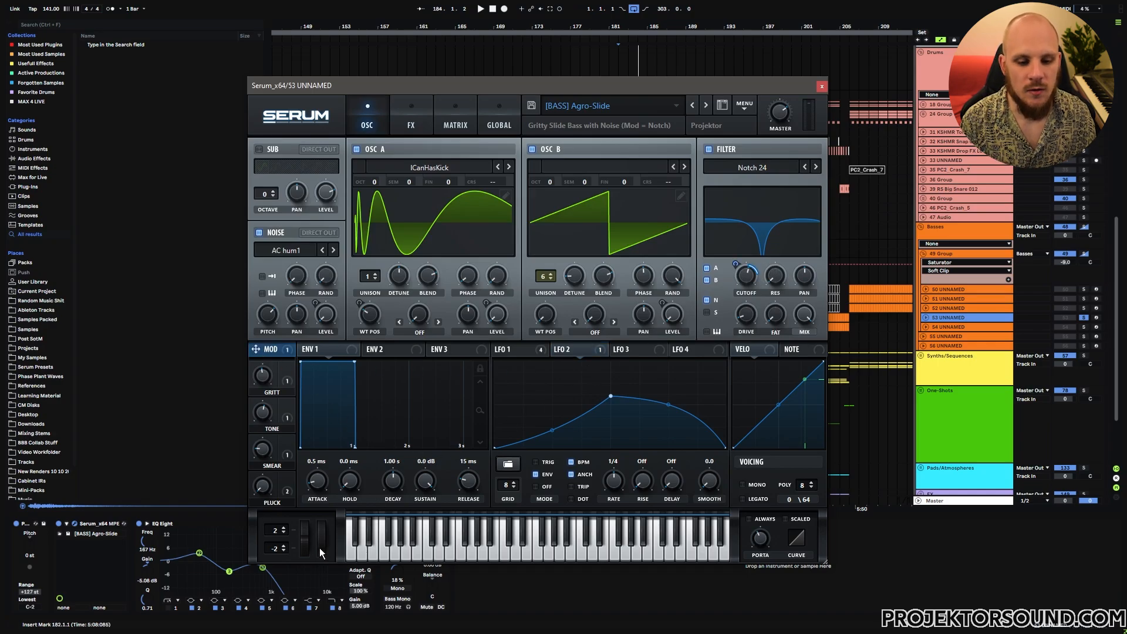
{"action": "key", "text": "space"}
{"action": "left_click_drag", "start_coordinate": [321, 544], "coordinate": [321, 574]}
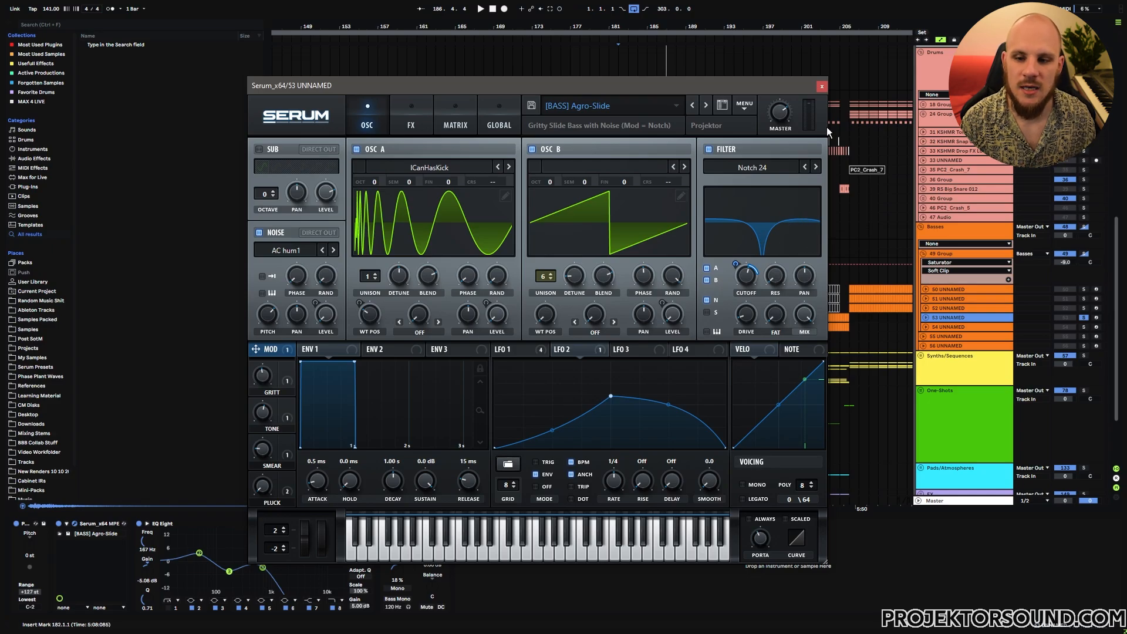
{"action": "left_click", "coordinate": [821, 86]}
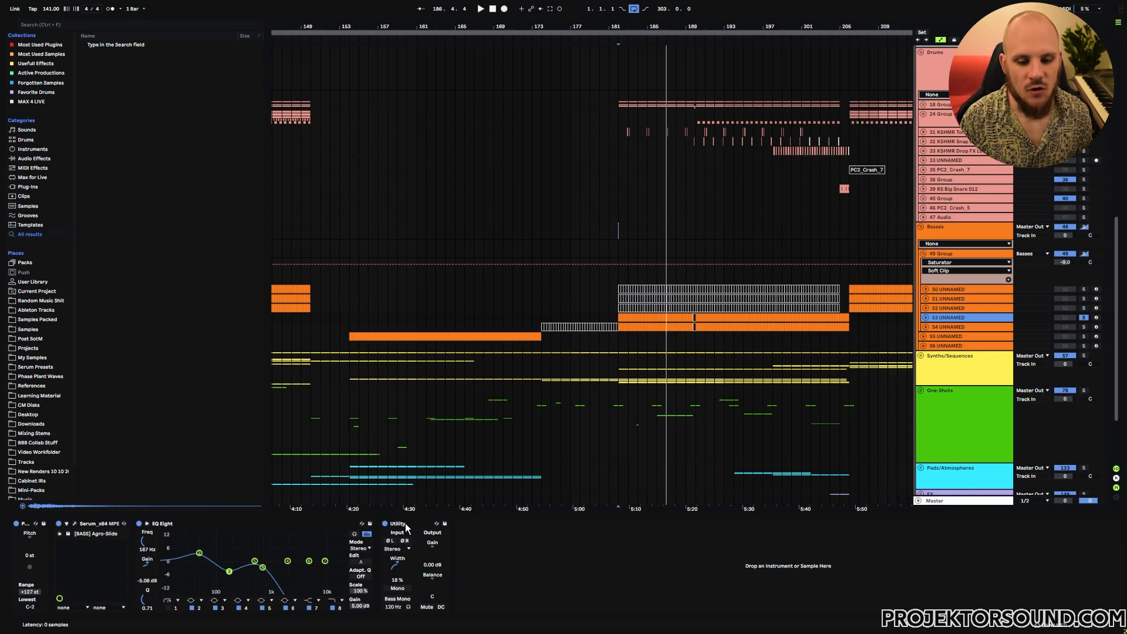
Reopen Serum on track 53 to examine the LFO 1 shape and its modulated levels, and close the plugin
{"action": "left_click", "coordinate": [74, 524]}
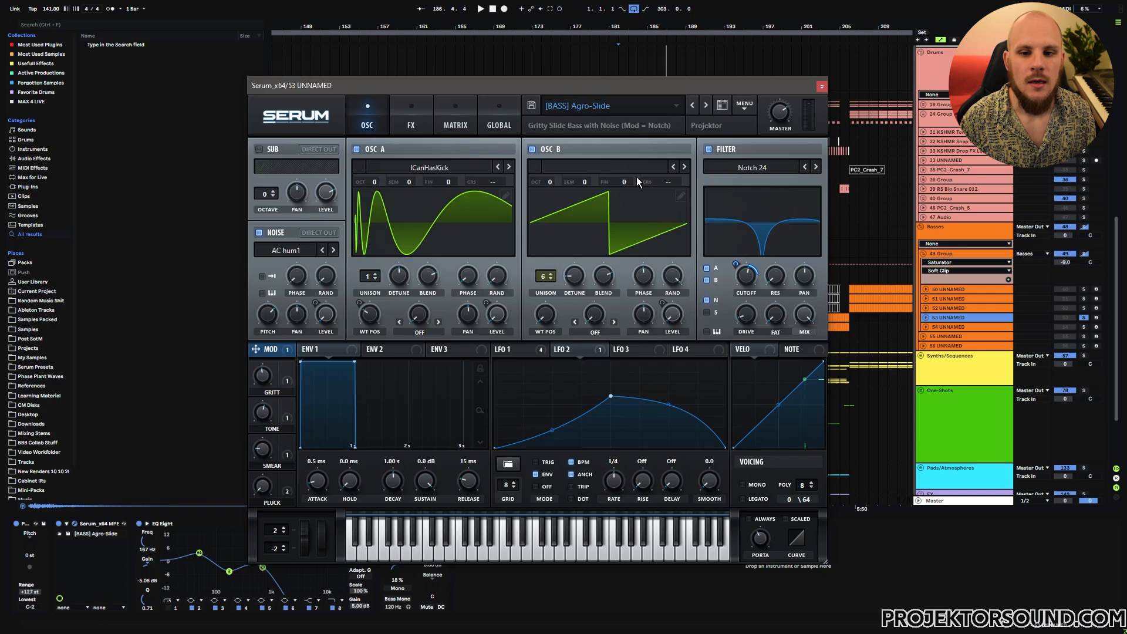
{"action": "left_click", "coordinate": [519, 349]}
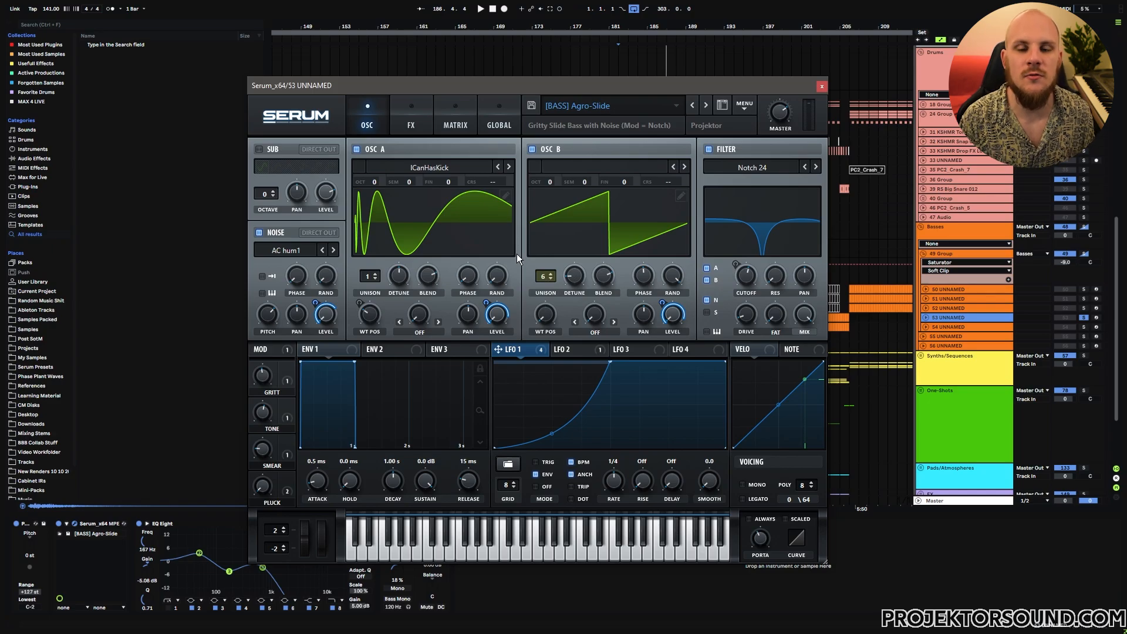
{"action": "left_click", "coordinate": [820, 87]}
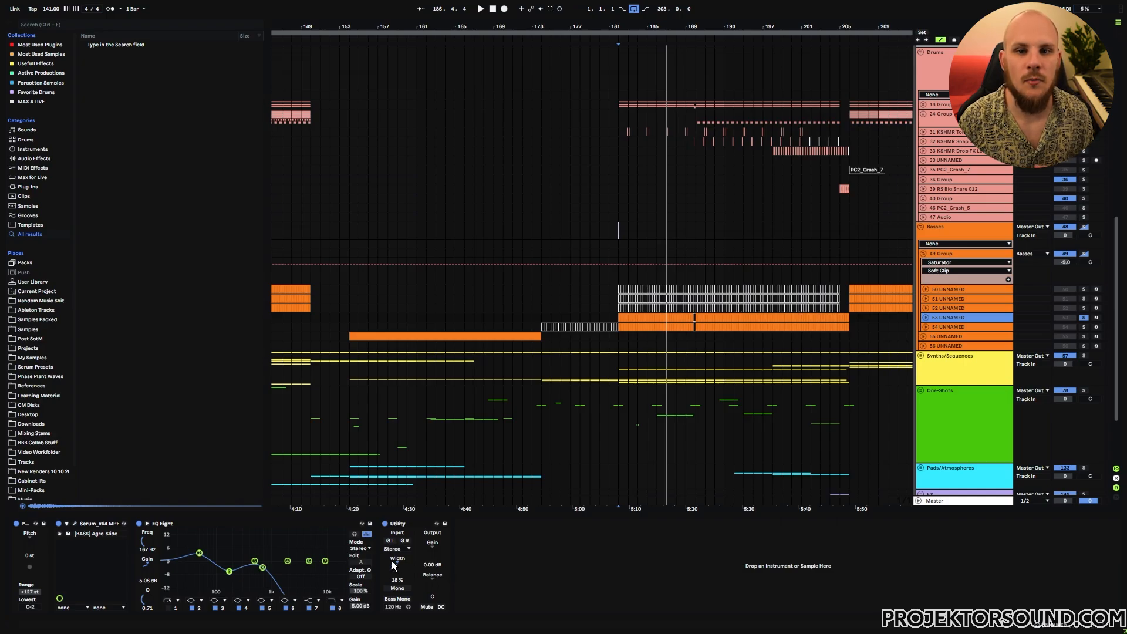
Play track 53 from bar 182 and compare its sound with the Utility device bypassed and active
{"action": "key", "text": "space"}
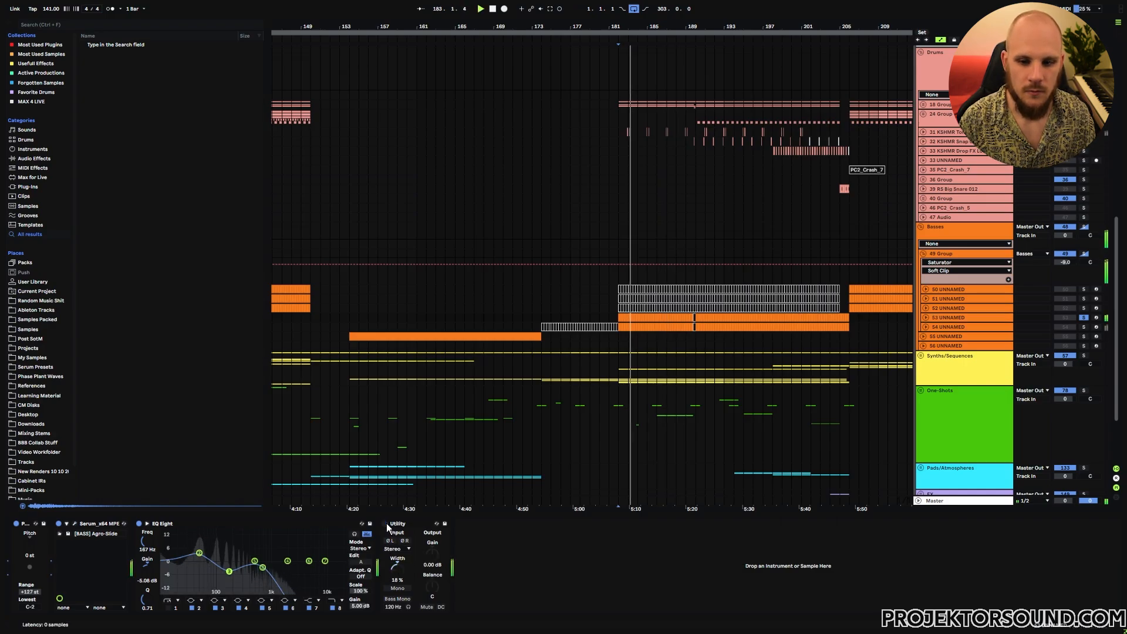
{"action": "left_click", "coordinate": [385, 523]}
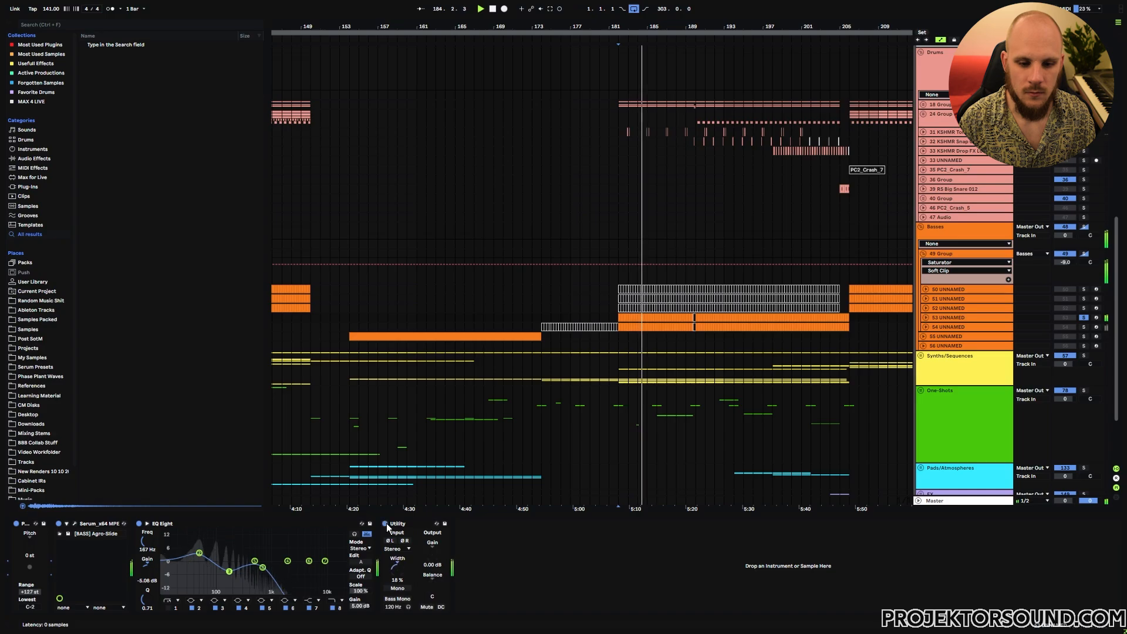
{"action": "left_click", "coordinate": [385, 523]}
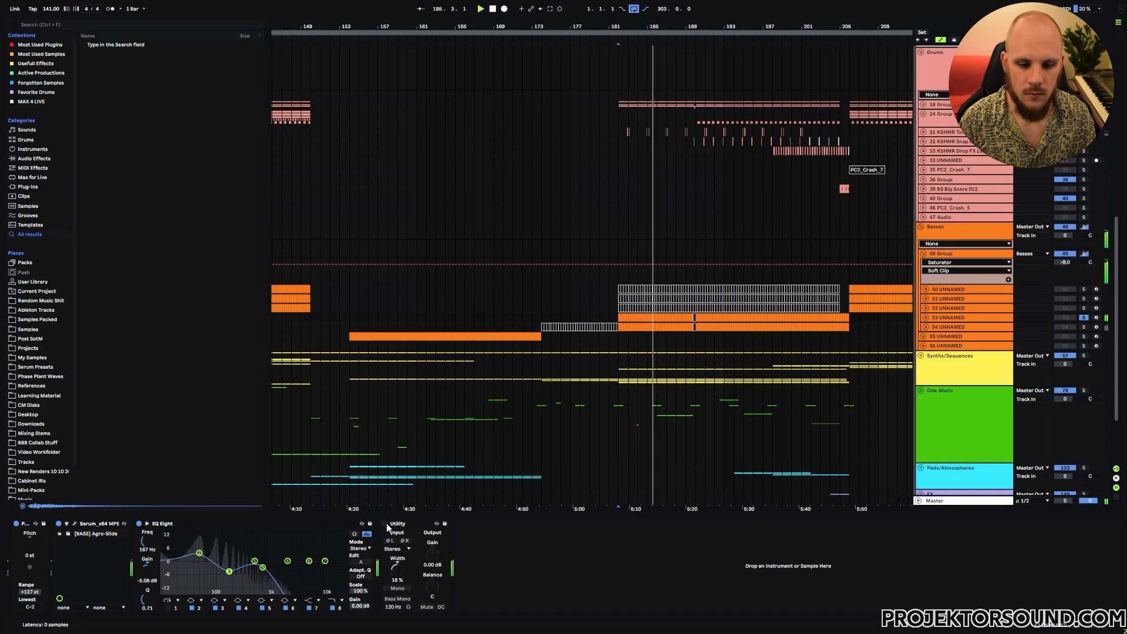
Review track 54's device chain with its Utility, and open the MStereoSpread plugin to examine its spectral generator settings
{"action": "left_click", "coordinate": [954, 327]}
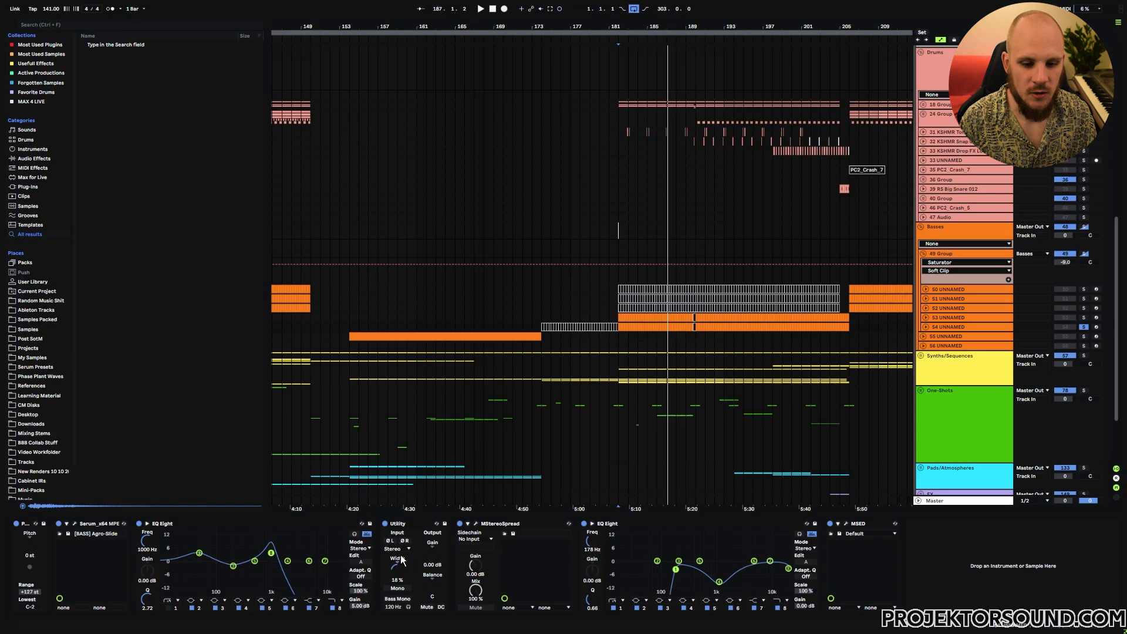
{"action": "left_click", "coordinate": [402, 526]}
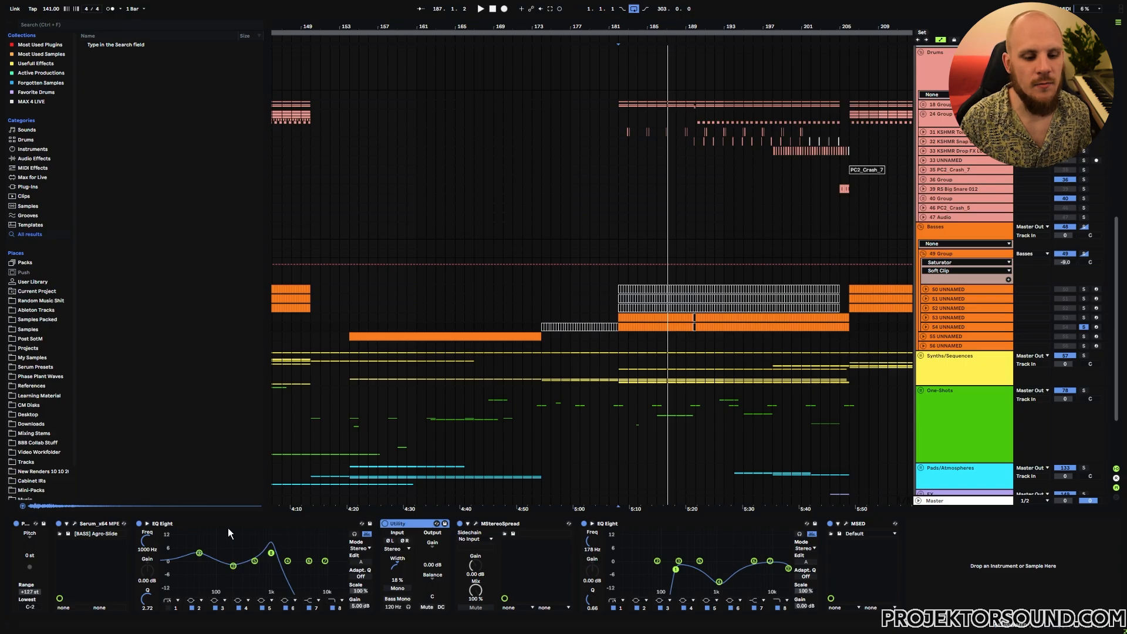
{"action": "left_click", "coordinate": [476, 525]}
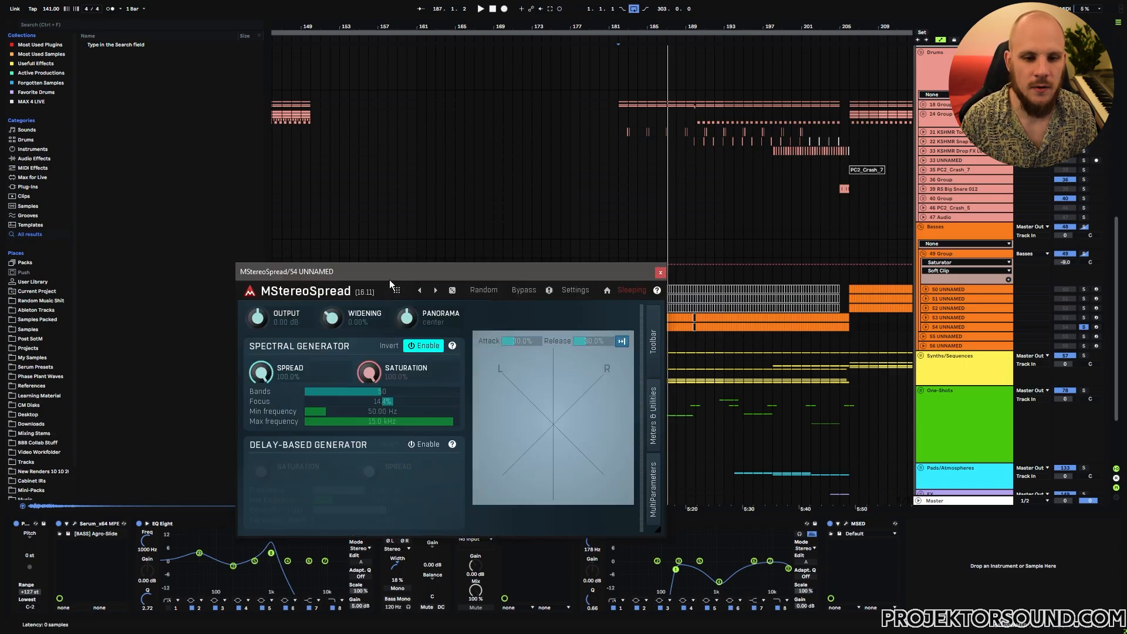
{"action": "left_click_drag", "start_coordinate": [390, 283], "coordinate": [452, 105]}
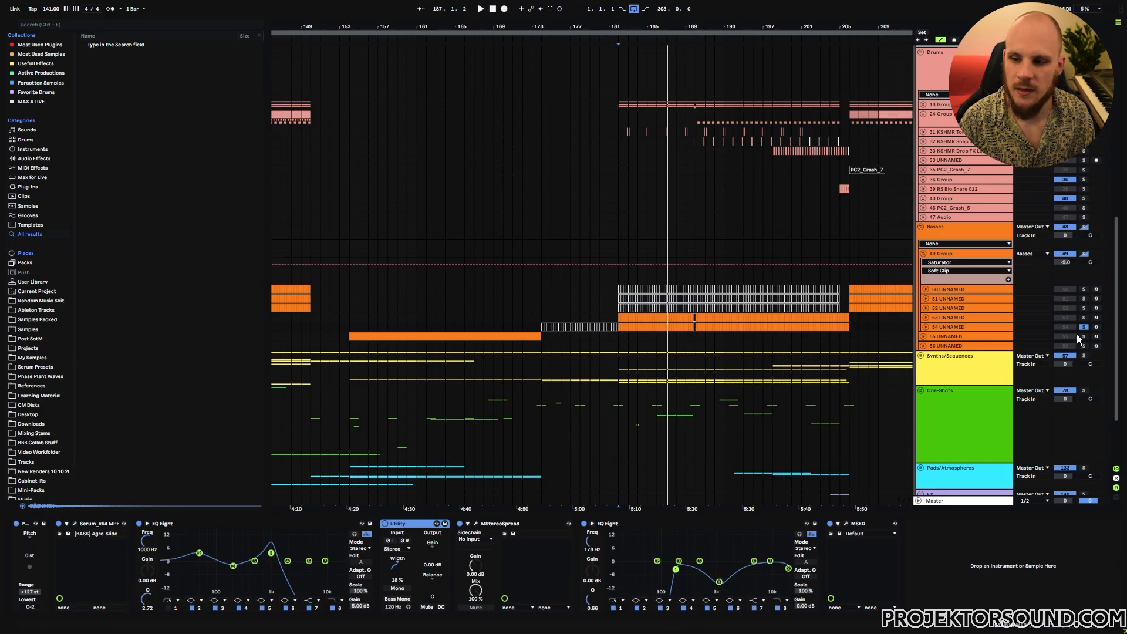
Play tracks 53 and 54 soloed together, comparing band 4 of track 54's second EQ Eight off and on
{"action": "key", "text": "space"}
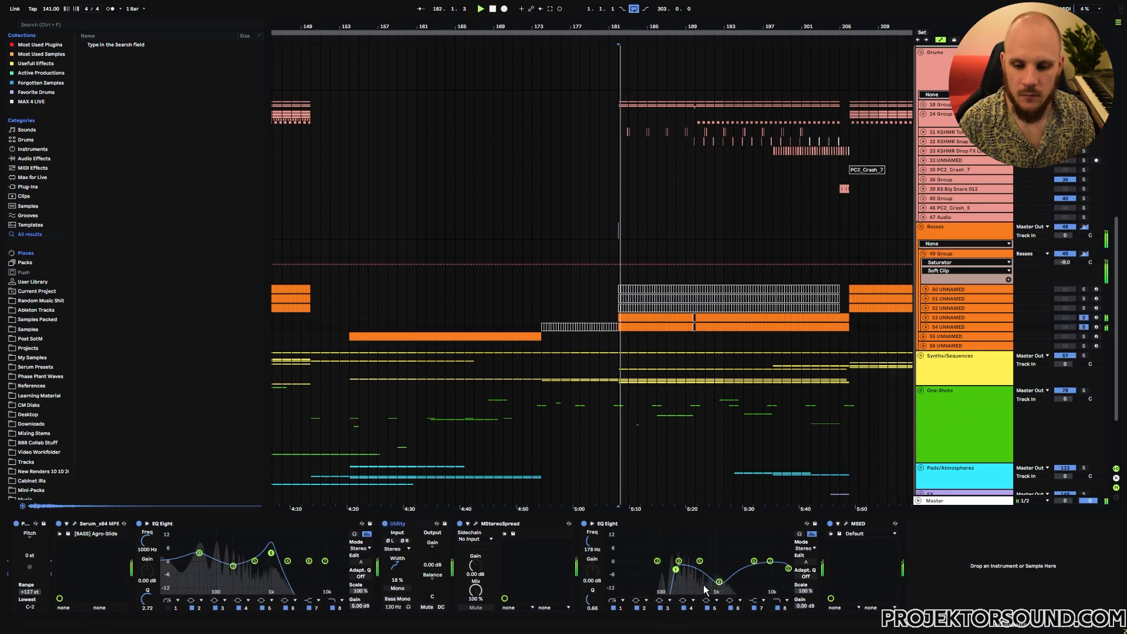
{"action": "left_click", "coordinate": [685, 609]}
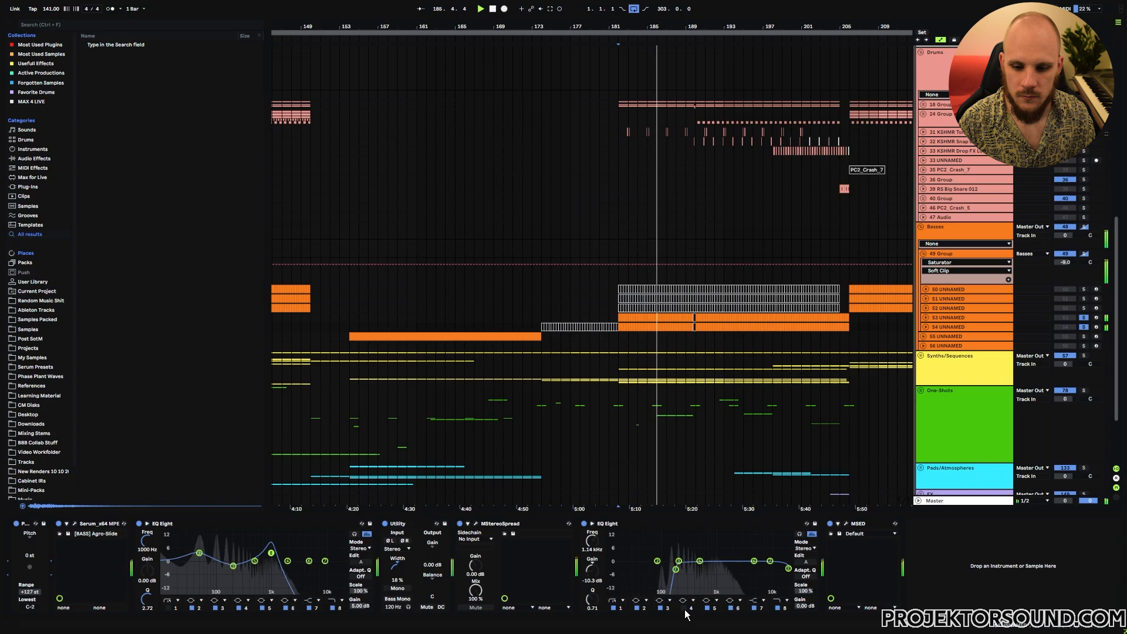
{"action": "left_click", "coordinate": [685, 609]}
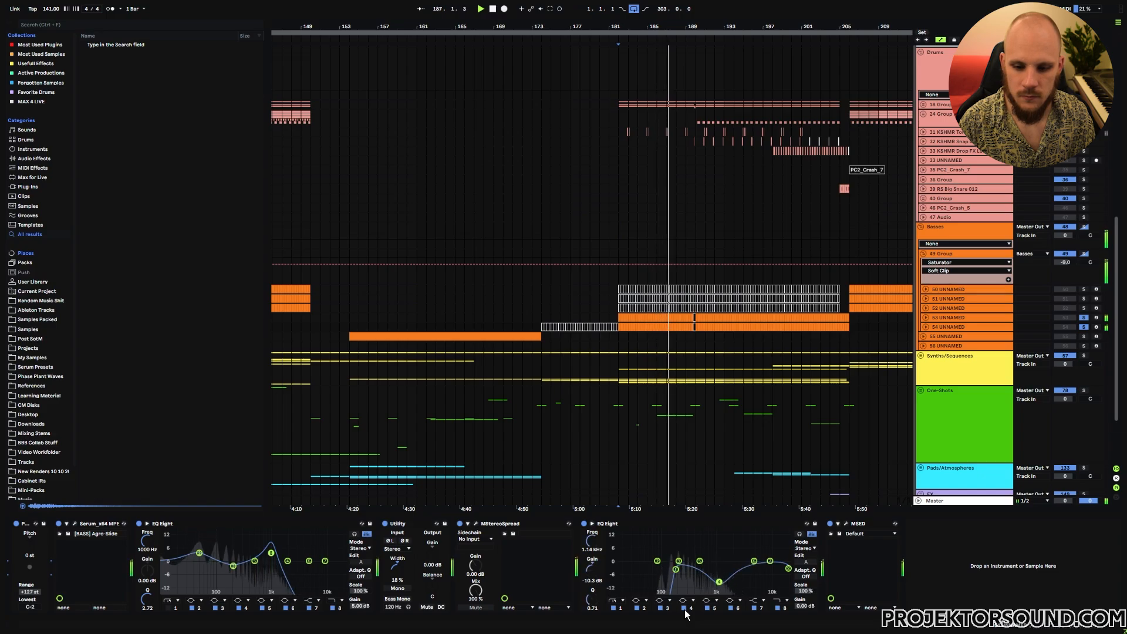
{"action": "key", "text": "space"}
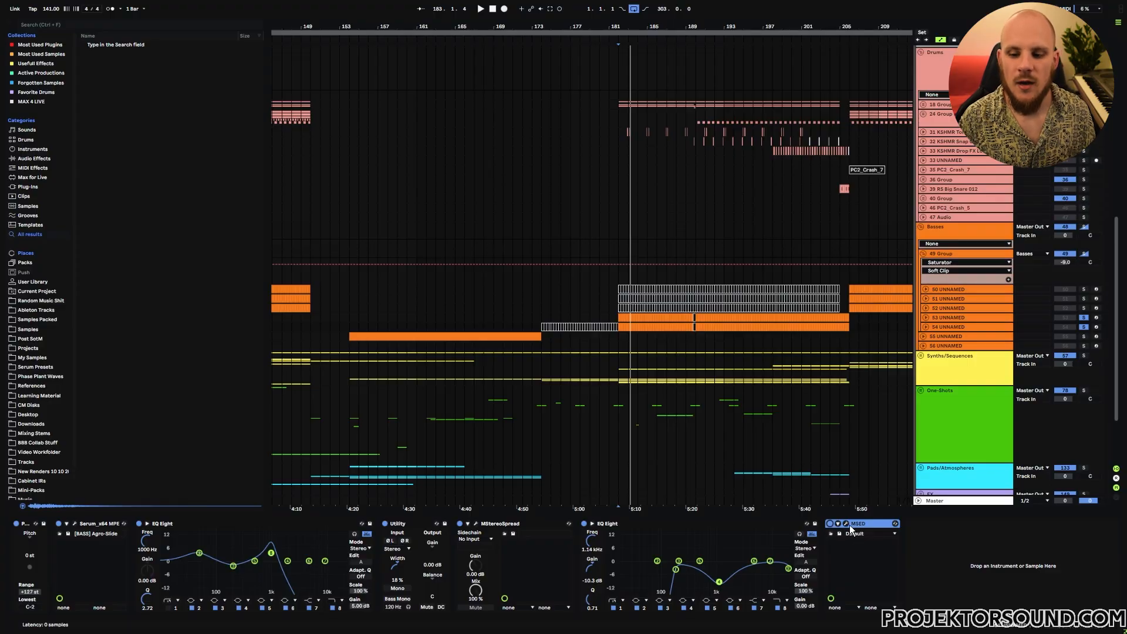
Open the MSED plugin on track 54 and compare playback with Mid Mute on and off
{"action": "left_click", "coordinate": [846, 523]}
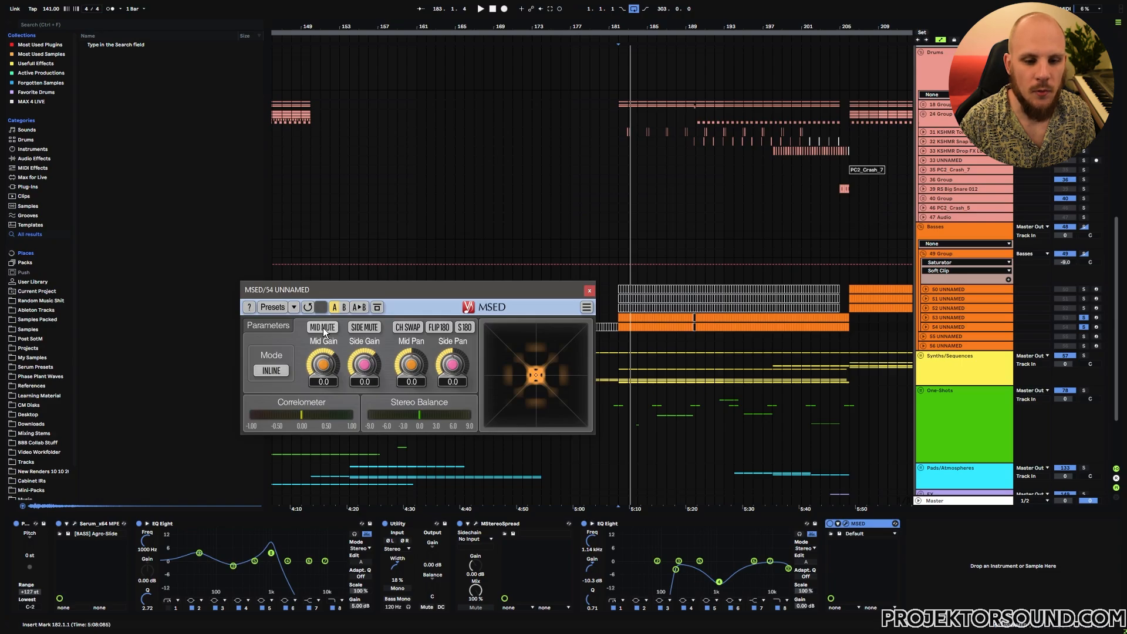
{"action": "key", "text": "space"}
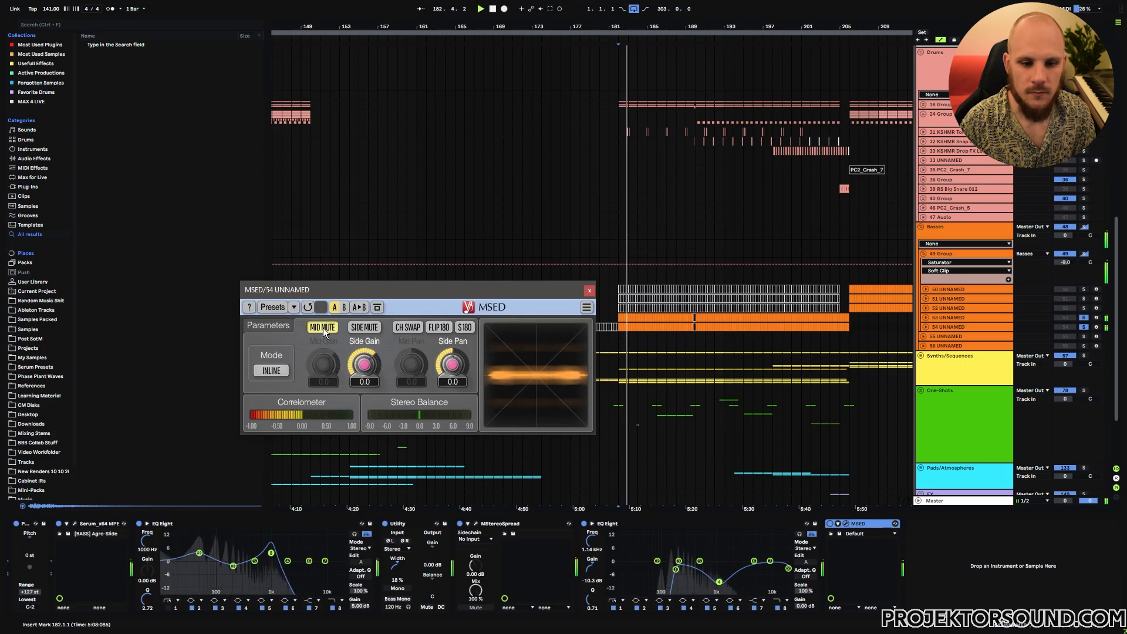
{"action": "left_click", "coordinate": [323, 328]}
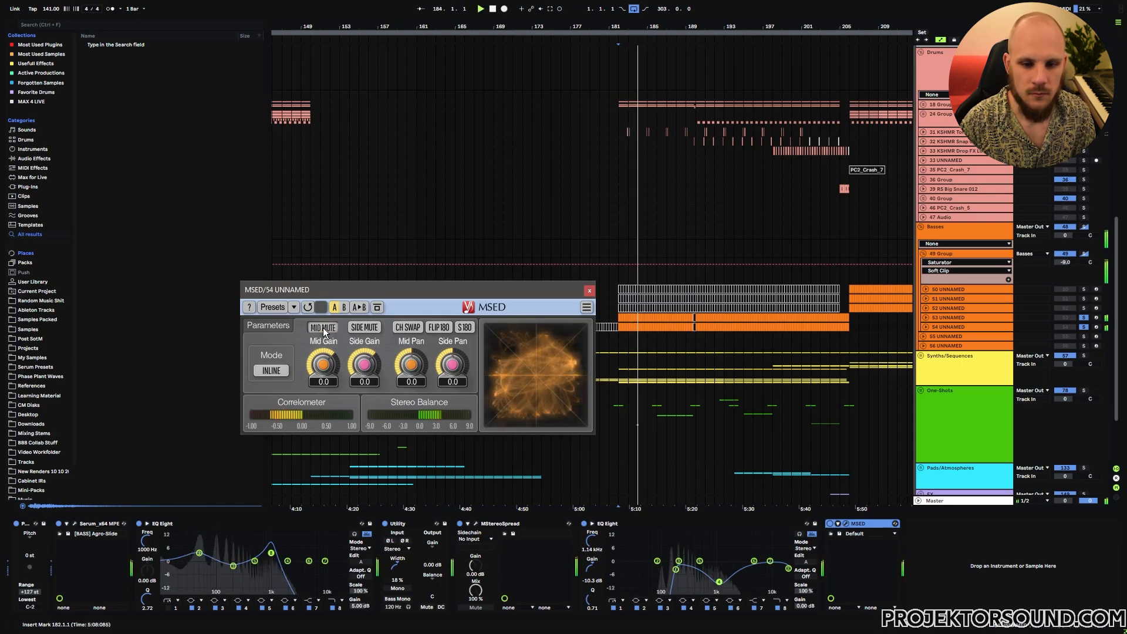
{"action": "left_click", "coordinate": [323, 327]}
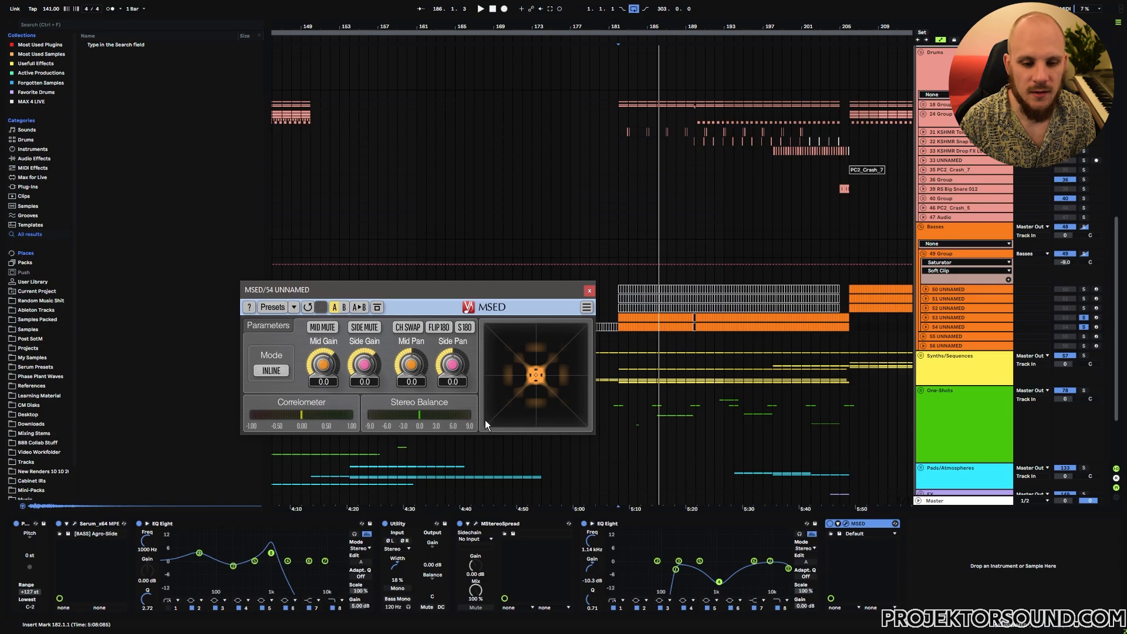
{"action": "key", "text": "space"}
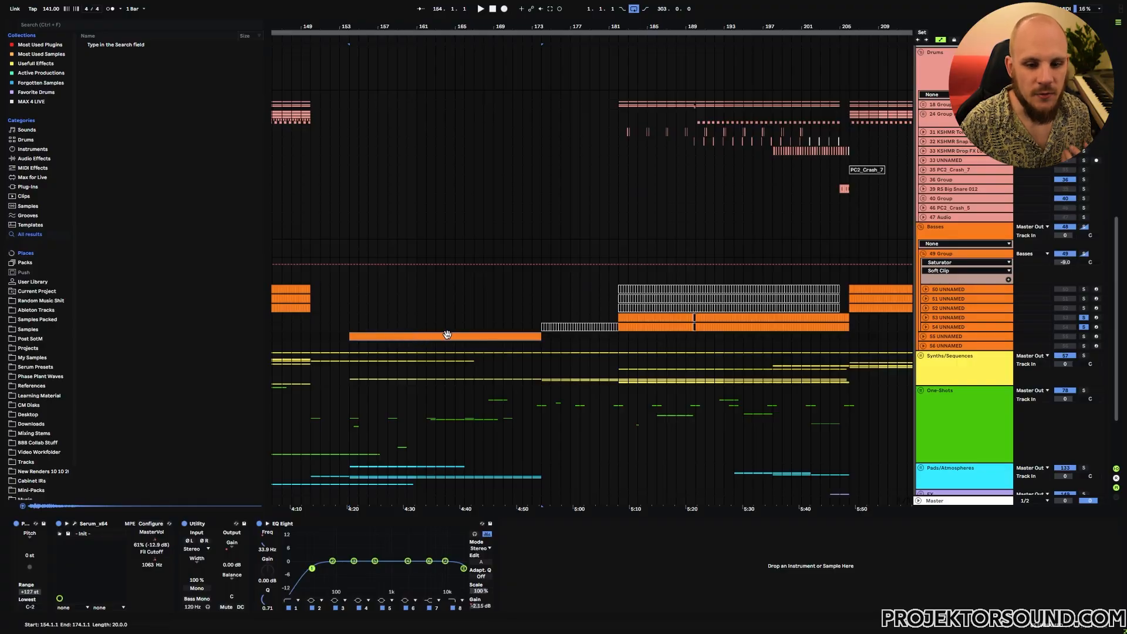
Unfold tracks 53 and 54 around bar 183 to examine their clips
{"action": "left_click", "coordinate": [638, 327]}
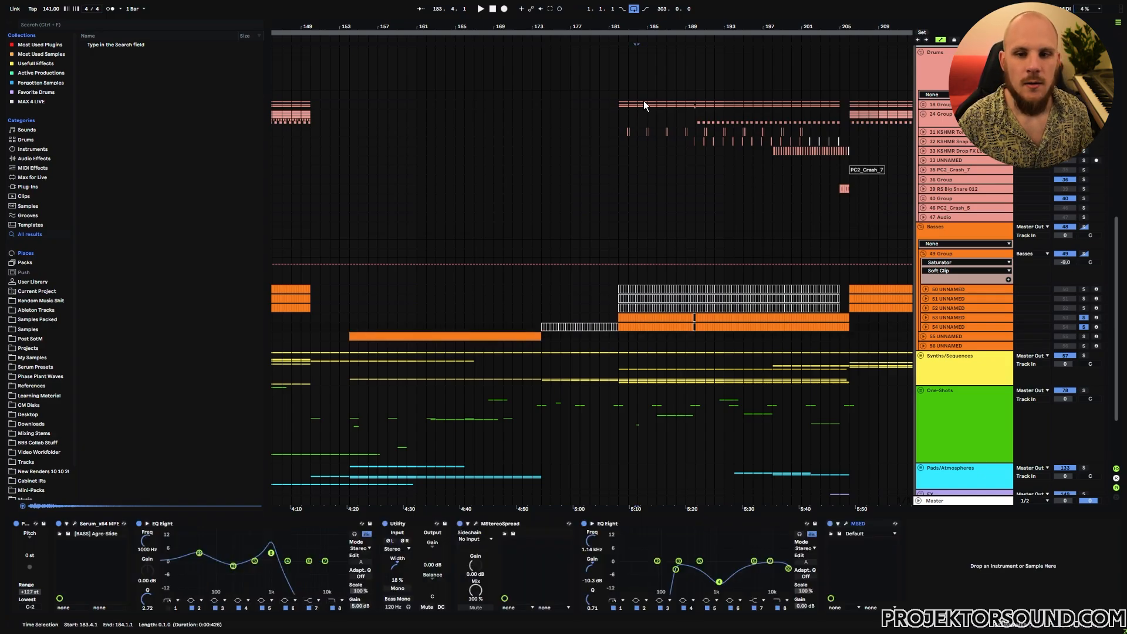
{"action": "left_click_drag", "start_coordinate": [654, 24], "coordinate": [660, 323]}
{"action": "left_click", "coordinate": [925, 319]}
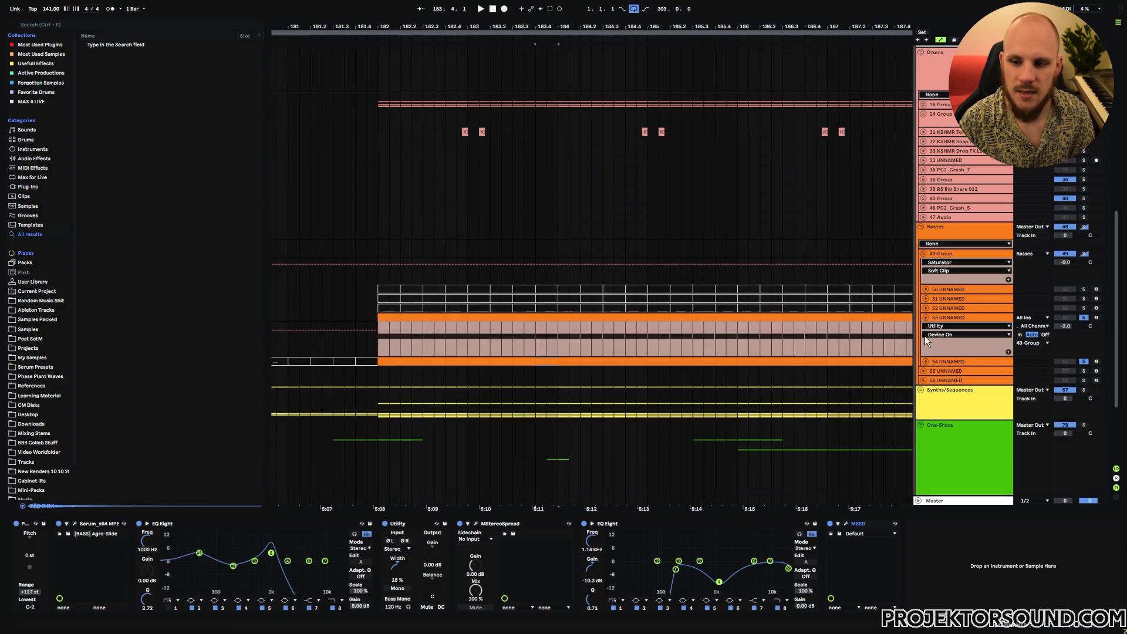
{"action": "left_click", "coordinate": [926, 362]}
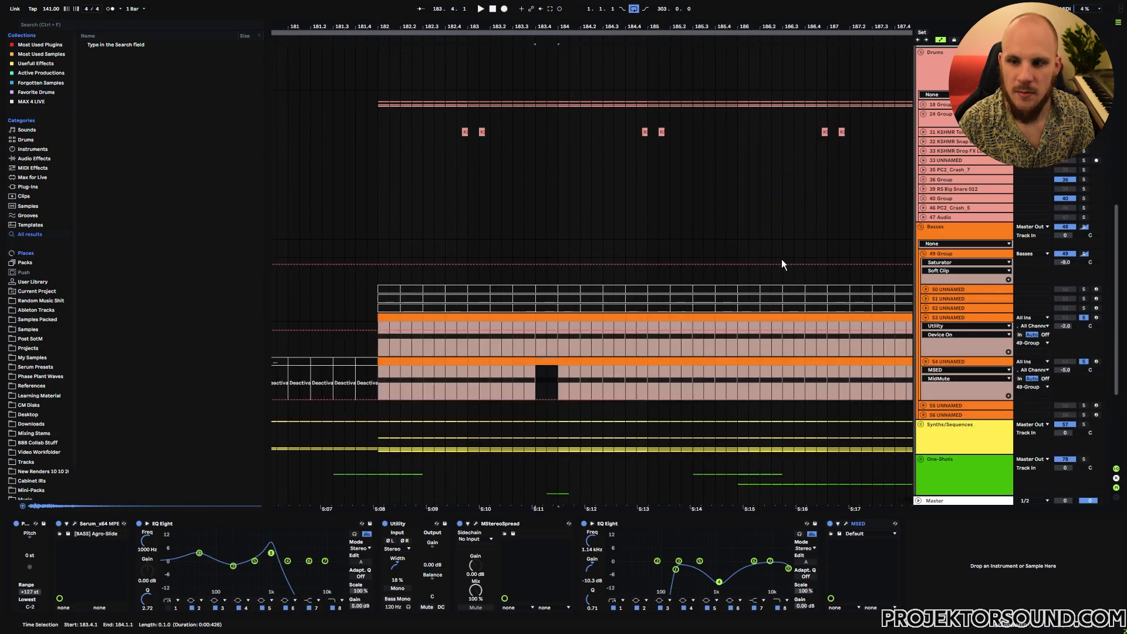
Unfold the kick's 18 Group and compare the kick clips with the bass notes and gaps on tracks 53 and 54 around bar 182
{"action": "left_click", "coordinate": [923, 105]}
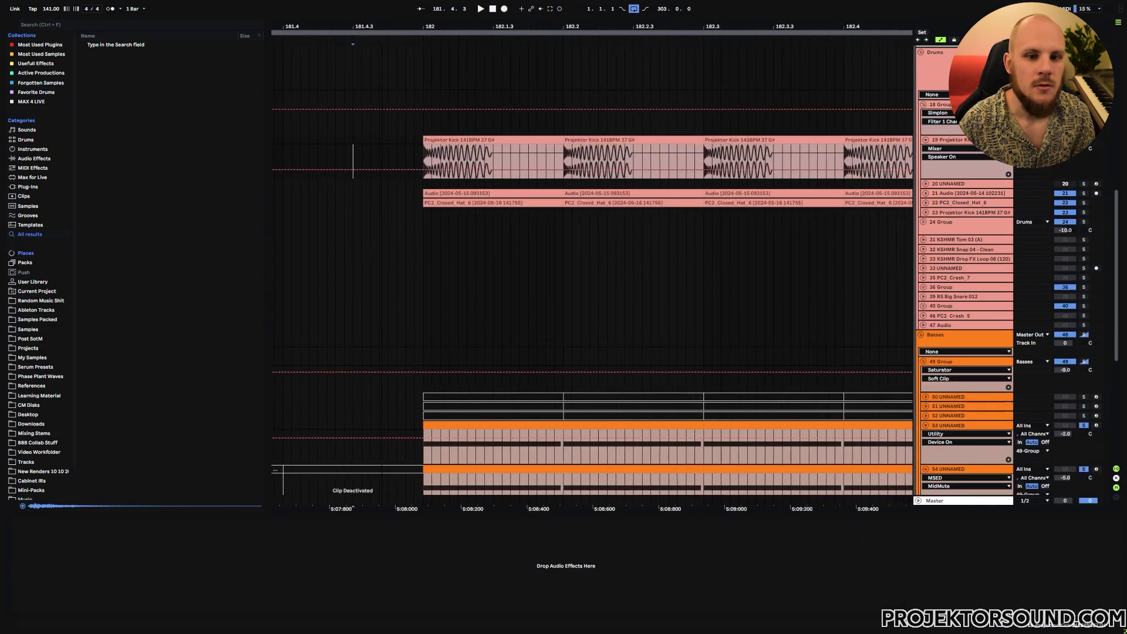
{"action": "left_click_drag", "start_coordinate": [381, 25], "coordinate": [402, 24]}
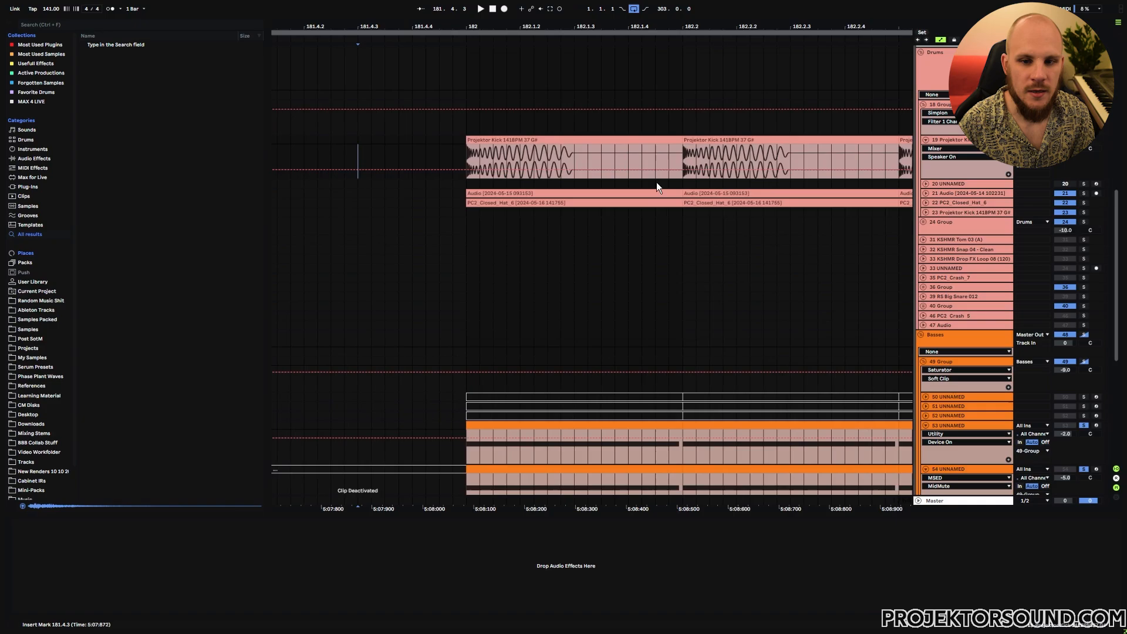
{"action": "scroll", "coordinate": [670, 327], "scroll_direction": "down", "scroll_amount": 5}
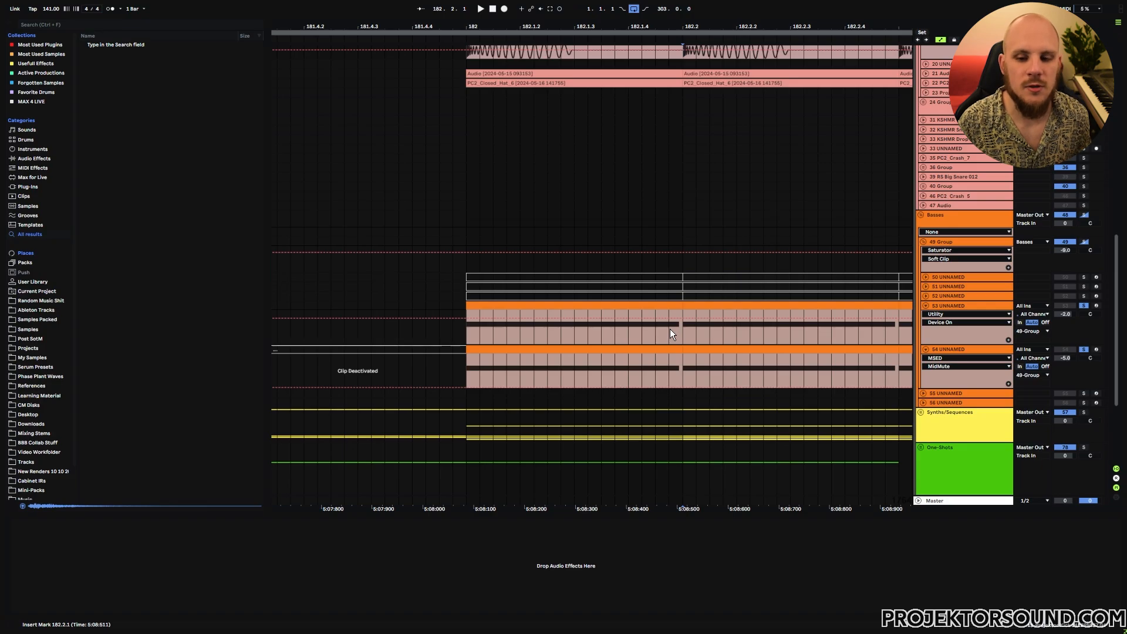
{"action": "left_click", "coordinate": [666, 330]}
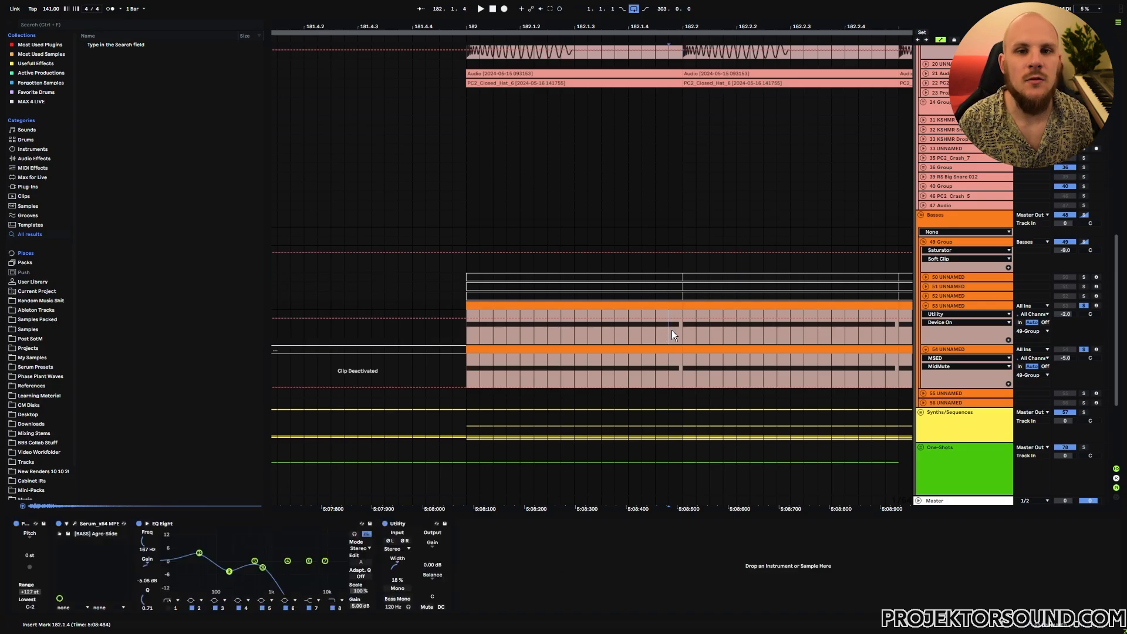
{"action": "left_click_drag", "start_coordinate": [673, 330], "coordinate": [687, 333]}
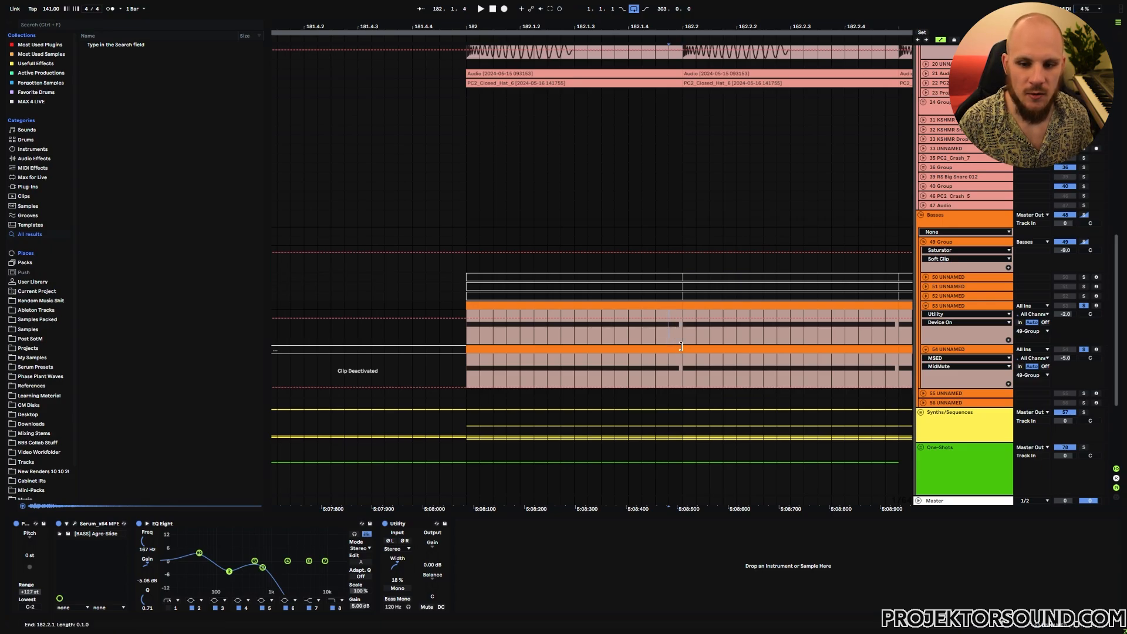
{"action": "left_click", "coordinate": [906, 273]}
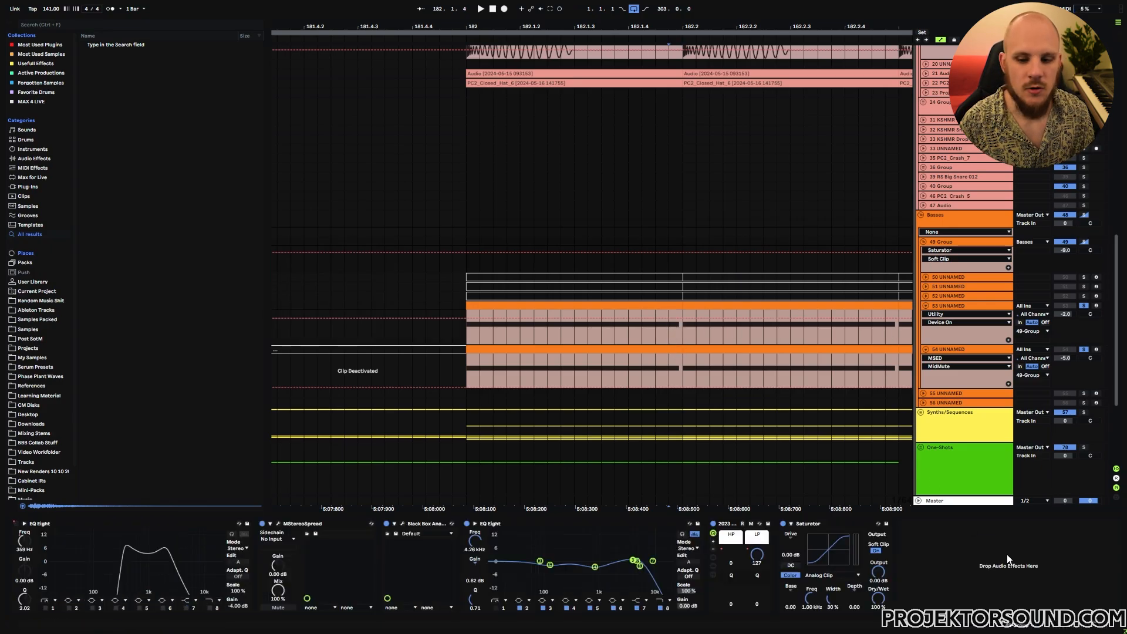
{"action": "right_click", "coordinate": [1003, 552]}
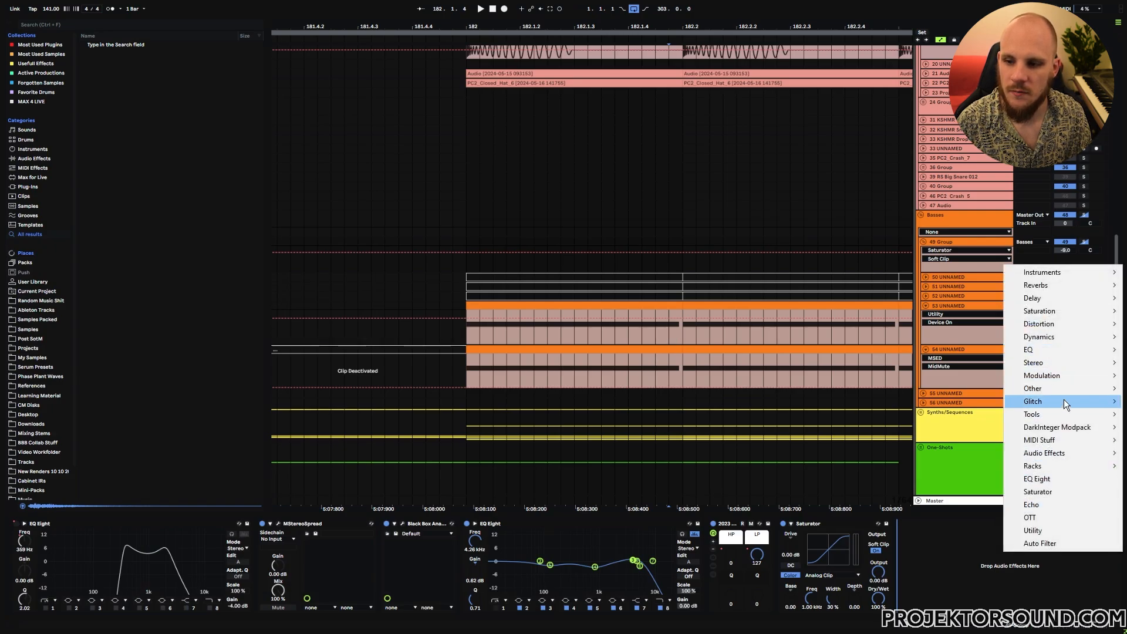
{"action": "mouse_move", "coordinate": [1064, 374]}
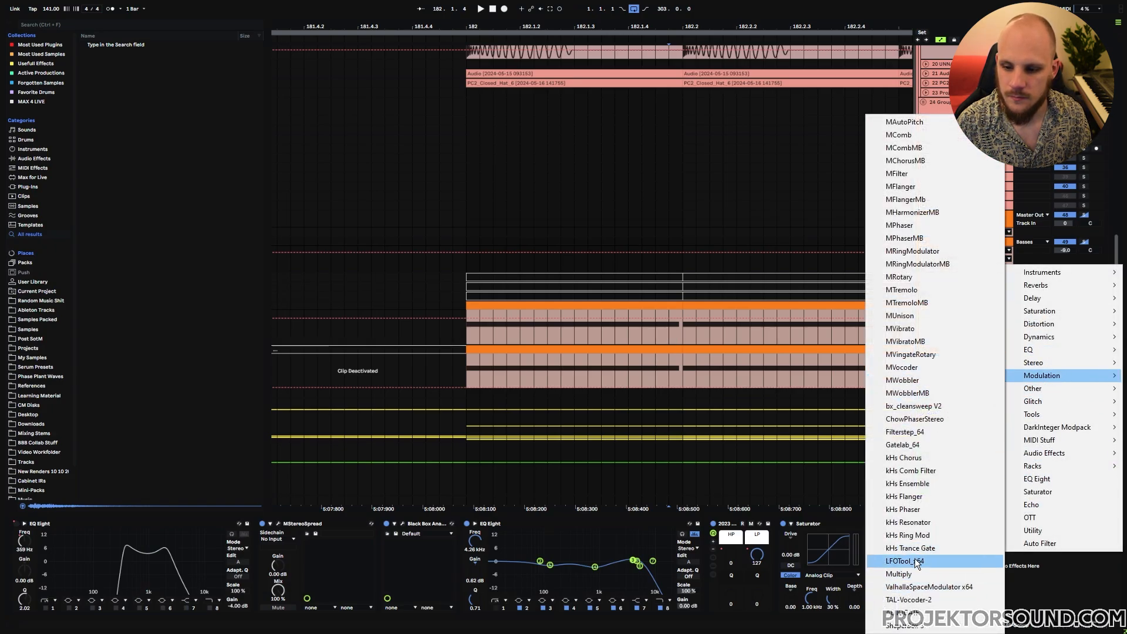
{"action": "left_click", "coordinate": [904, 562]}
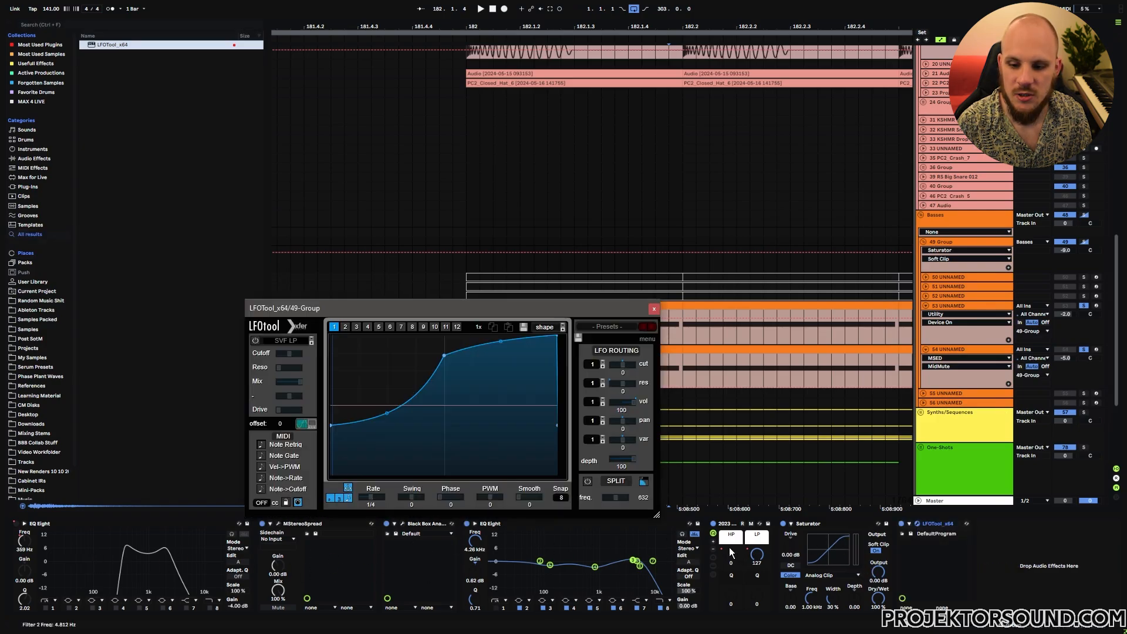
Audition an LFOTool volume curve on the 49 Group that fades in from zero and drops at the end, and delete the plugin
{"action": "left_click_drag", "start_coordinate": [445, 356], "coordinate": [358, 346]}
{"action": "left_click_drag", "start_coordinate": [336, 423], "coordinate": [332, 473]}
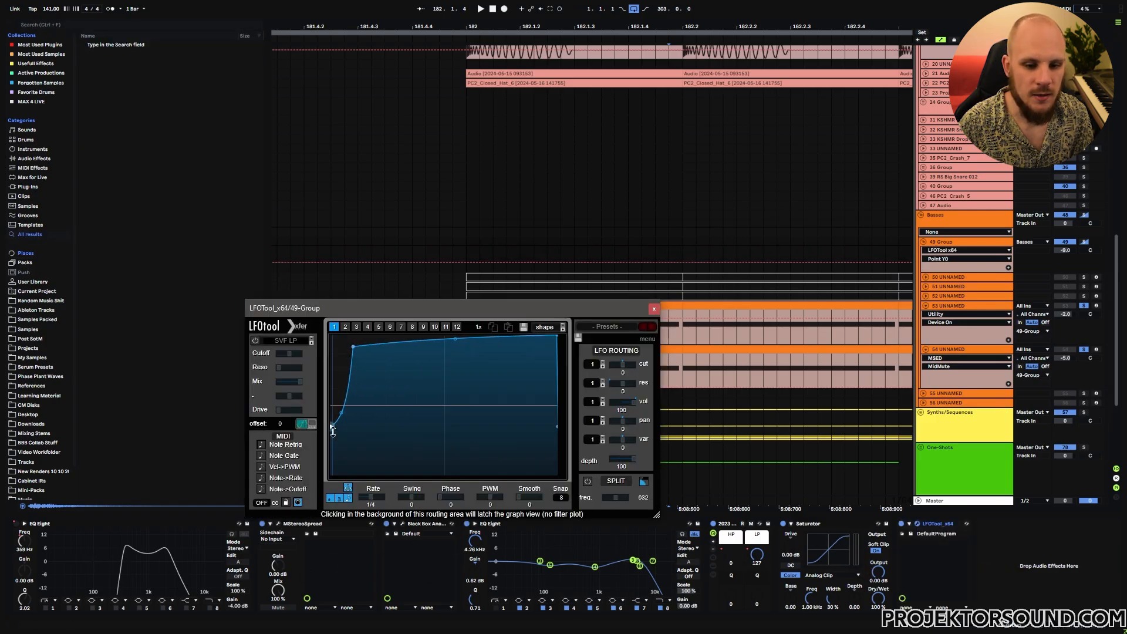
{"action": "key", "text": "space"}
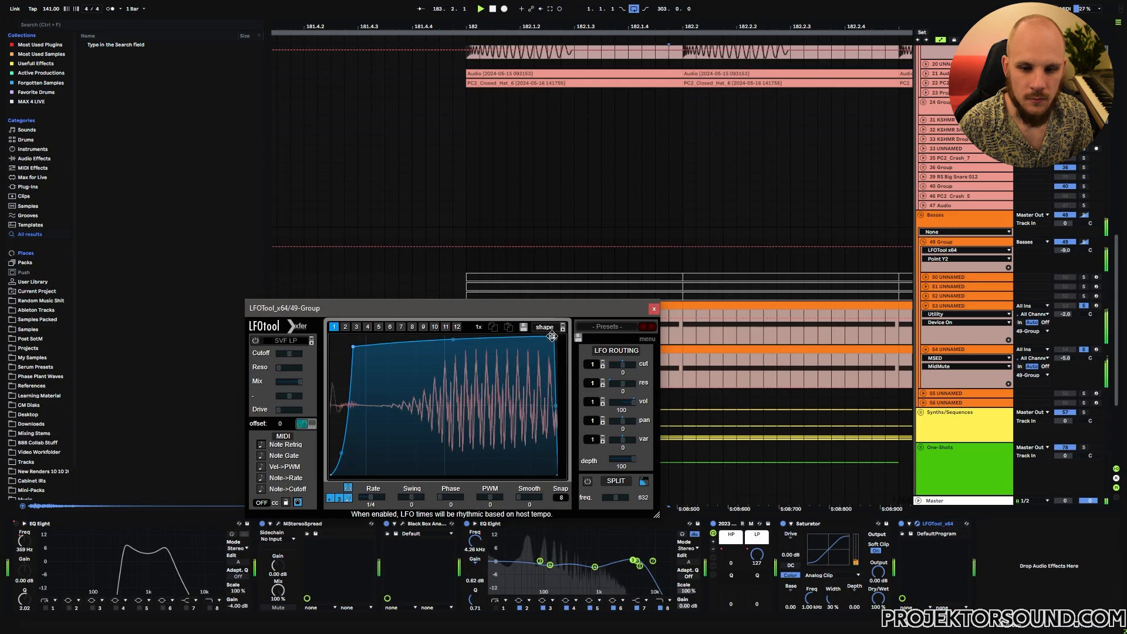
{"action": "left_click_drag", "start_coordinate": [550, 346], "coordinate": [547, 330]}
{"action": "left_click_drag", "start_coordinate": [353, 347], "coordinate": [384, 343]}
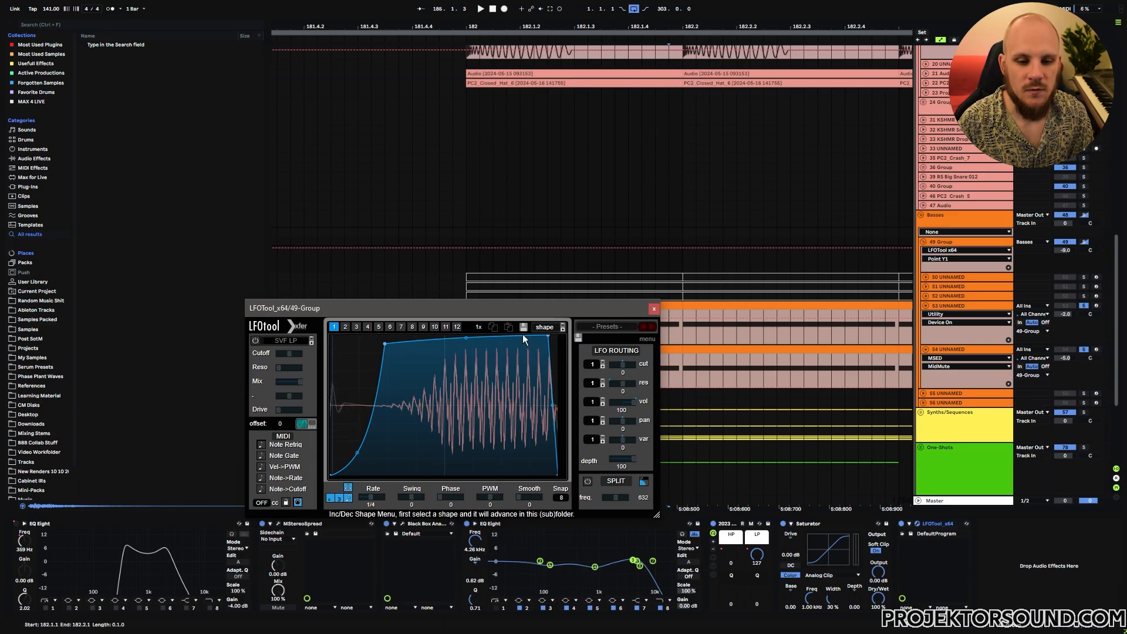
{"action": "key", "text": "Delete"}
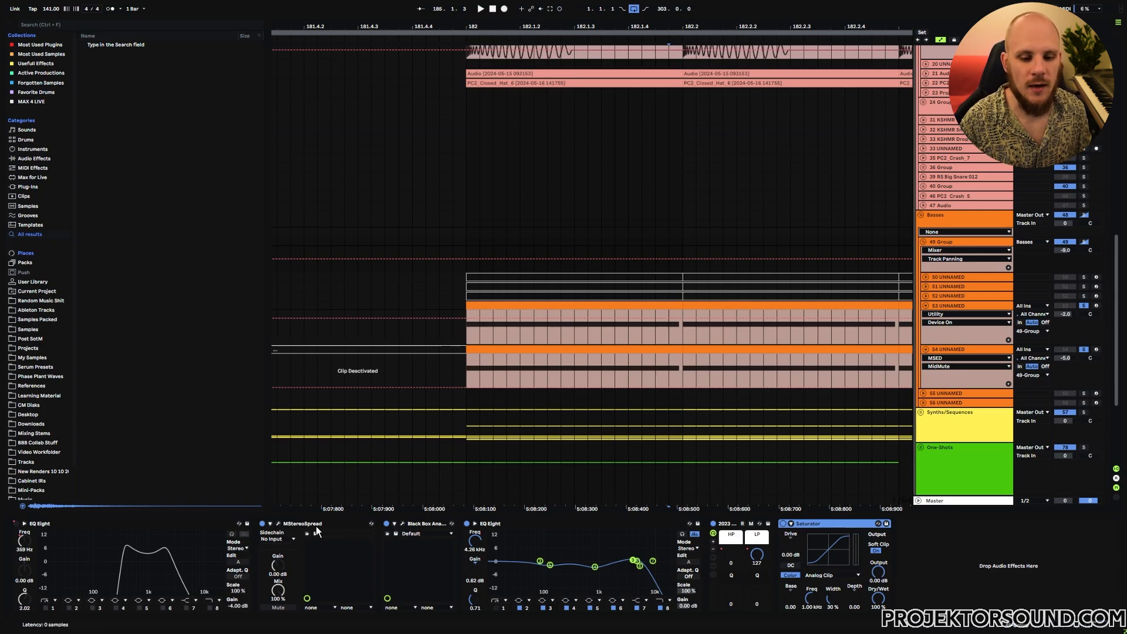
Review the first EQ Eight on the 49 Group and the settings in its MStereoSpread plugin window
{"action": "left_click", "coordinate": [269, 533]}
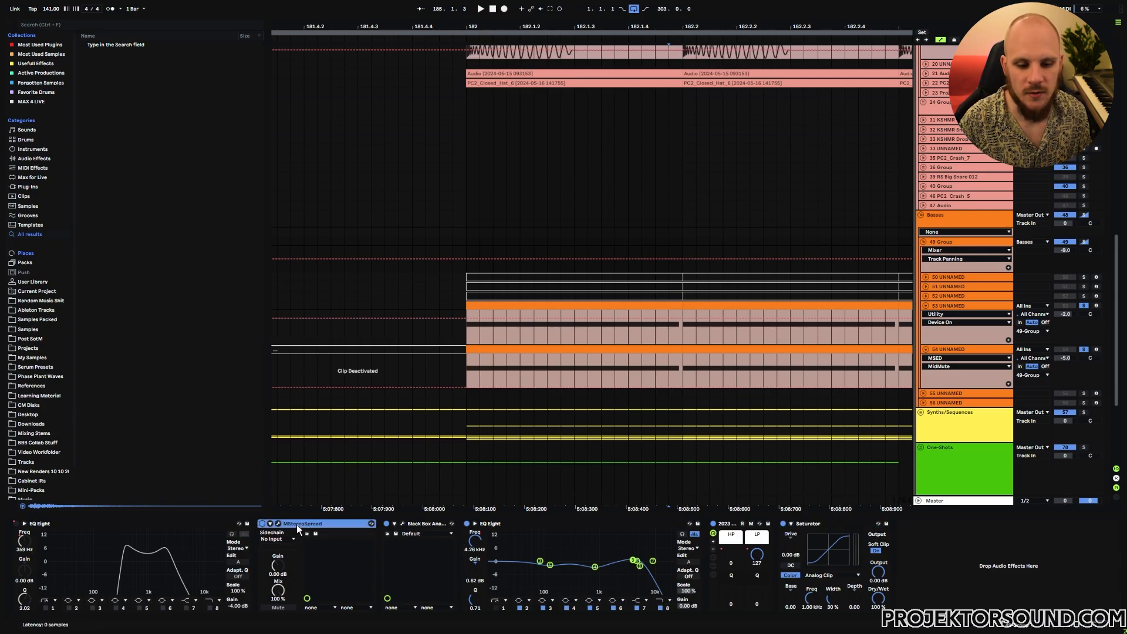
{"action": "left_click", "coordinate": [16, 525]}
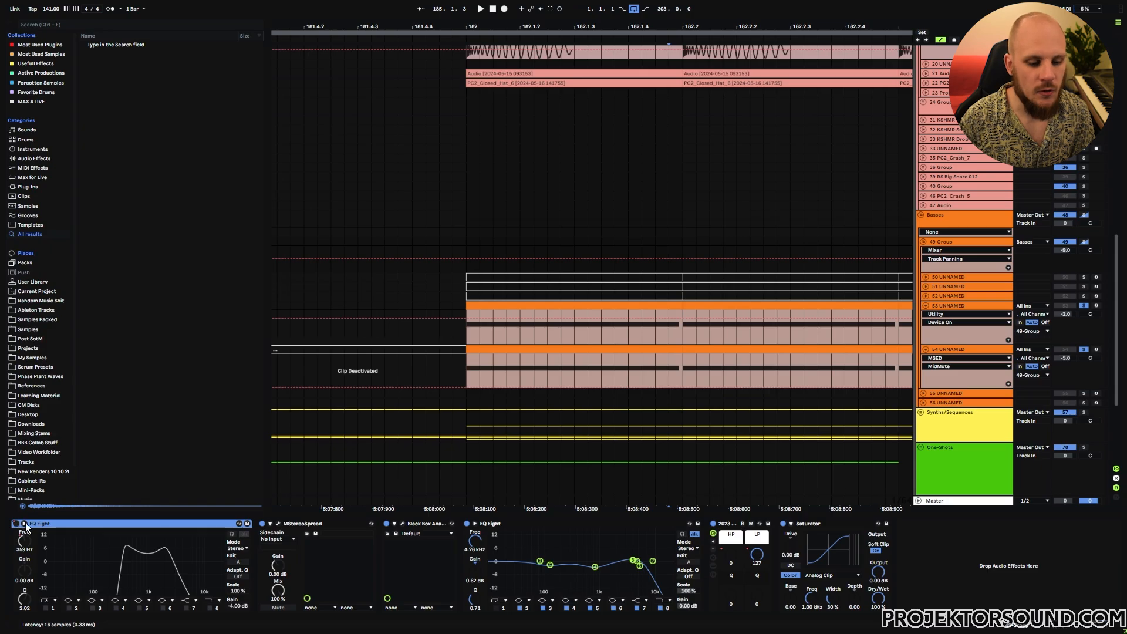
{"action": "left_click_drag", "start_coordinate": [562, 22], "coordinate": [323, 21]}
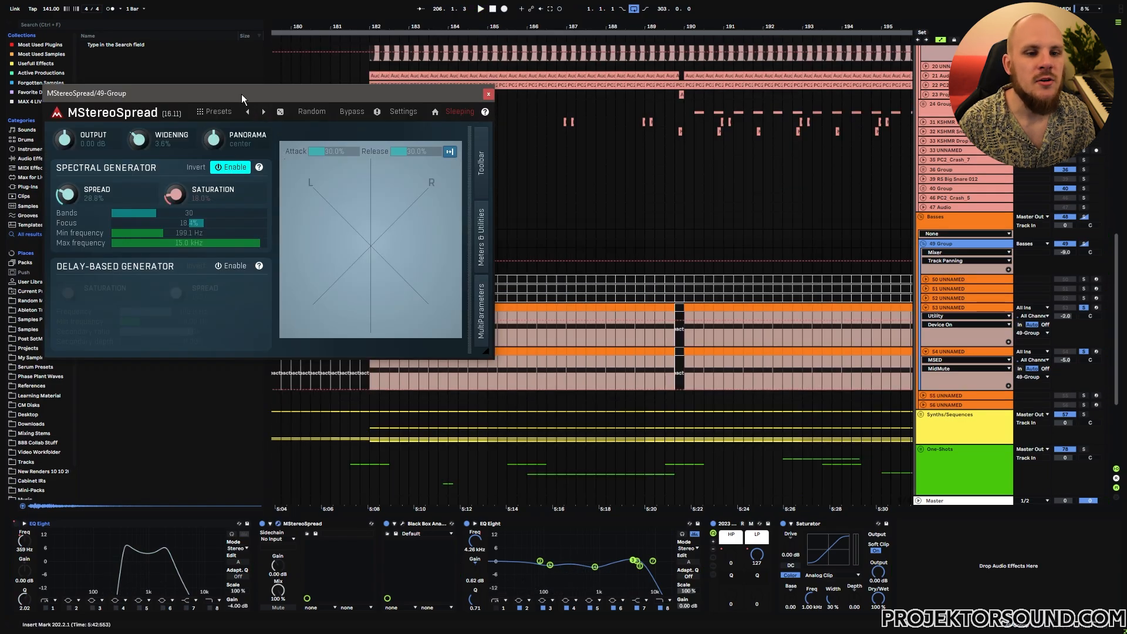
{"action": "left_click_drag", "start_coordinate": [242, 98], "coordinate": [476, 81]}
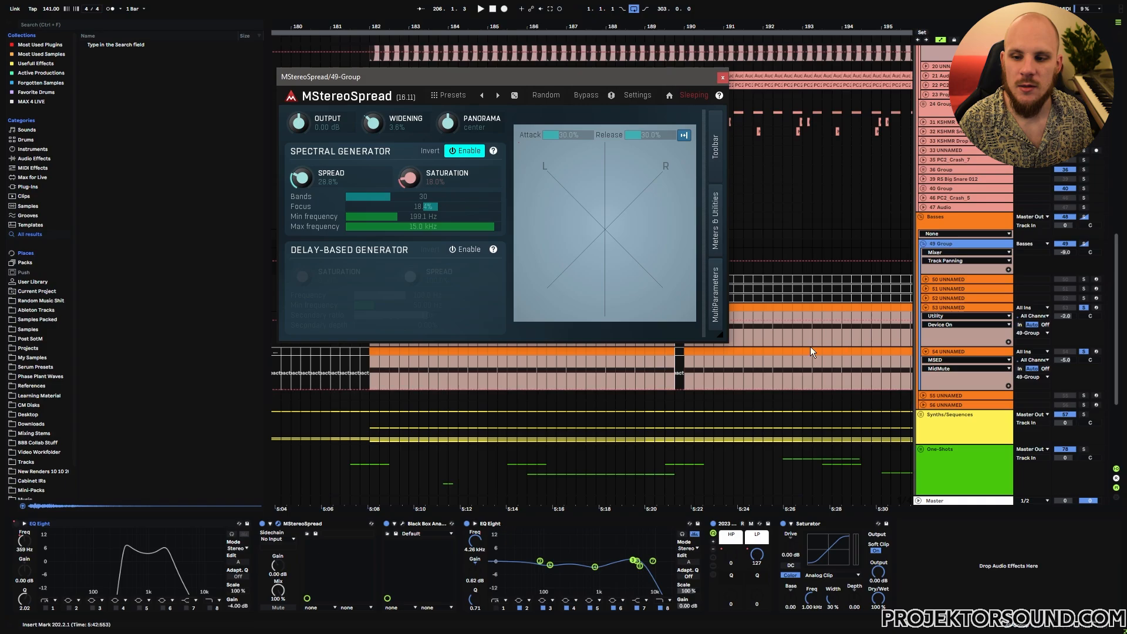
Examine the Black Box Analog Design HG-2 settings on the 49 Group, and review the EQ Eight that follows it
{"action": "left_click", "coordinate": [402, 523]}
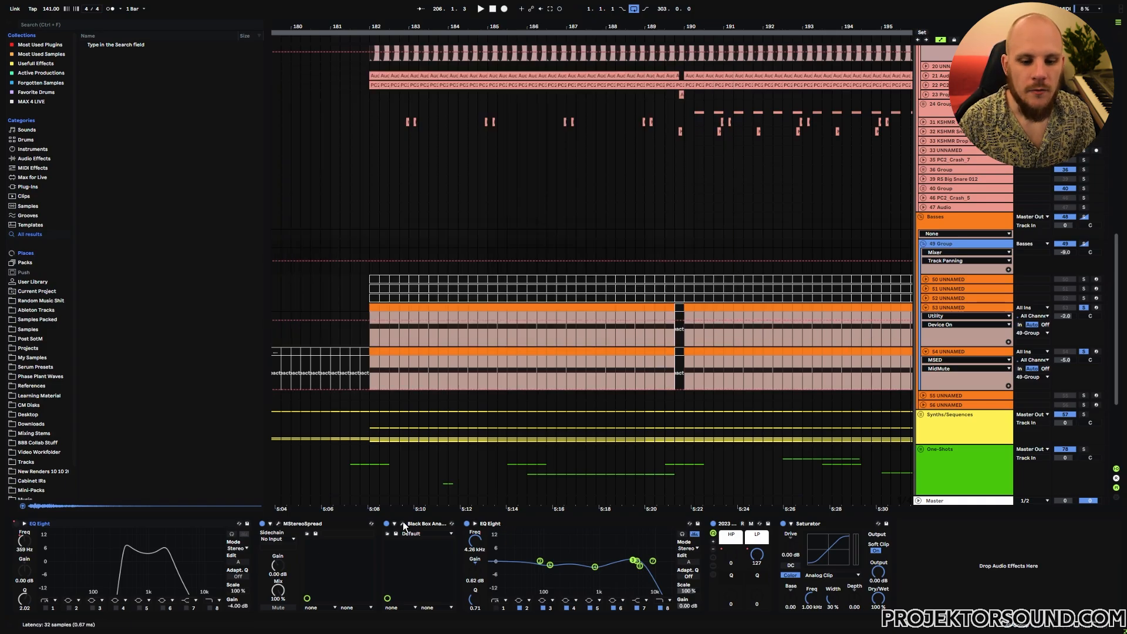
{"action": "left_click_drag", "start_coordinate": [370, 81], "coordinate": [623, 79]}
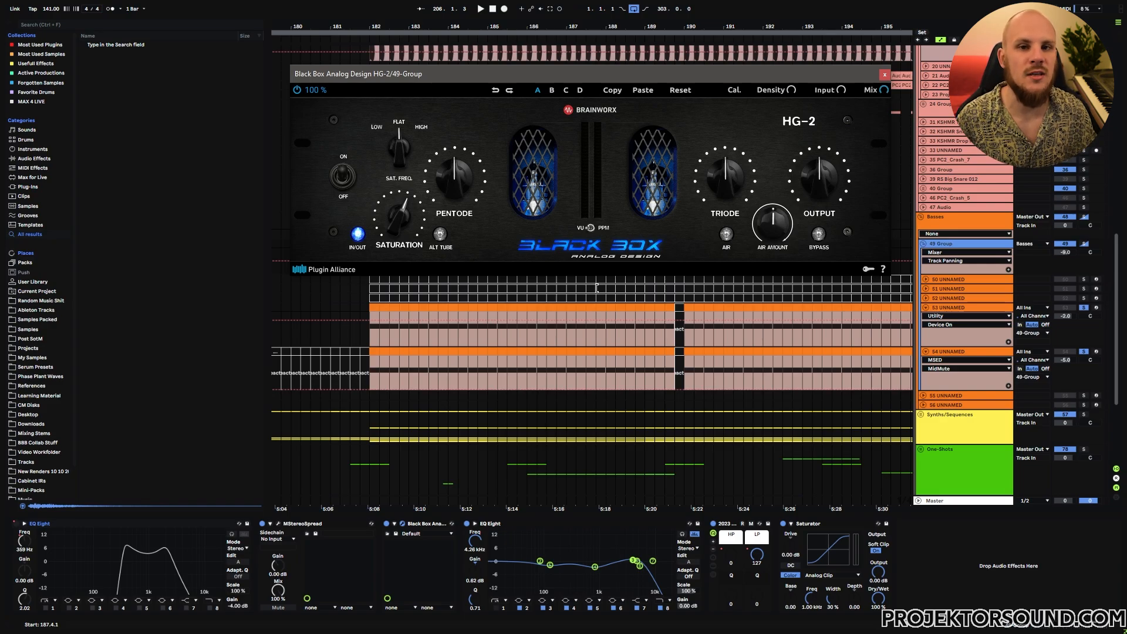
{"action": "left_click", "coordinate": [884, 74]}
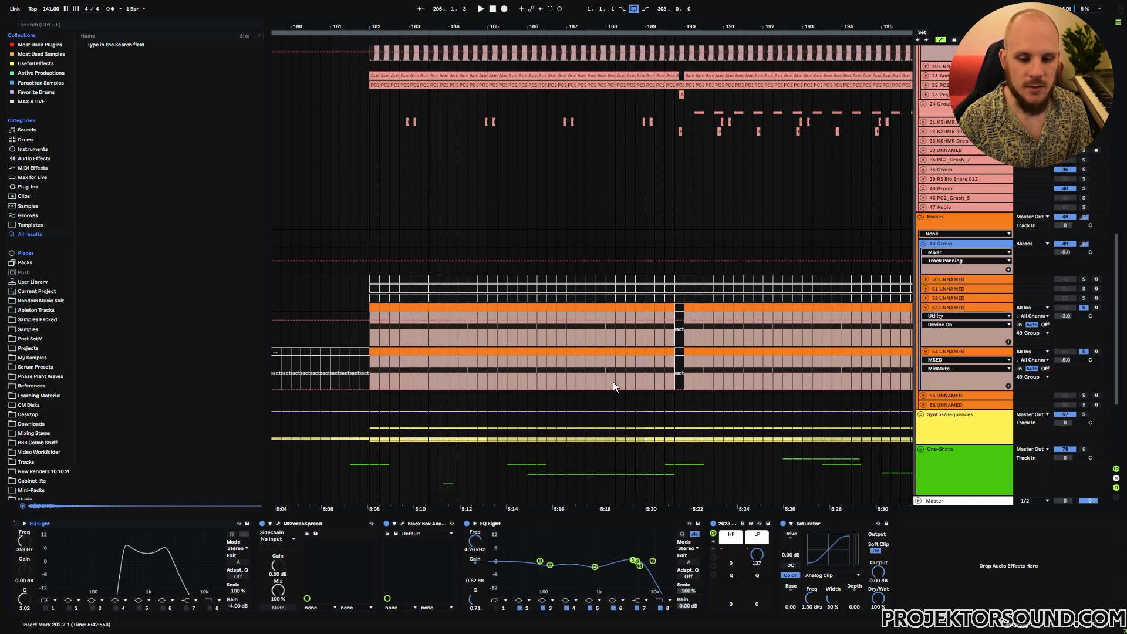
{"action": "left_click", "coordinate": [509, 521]}
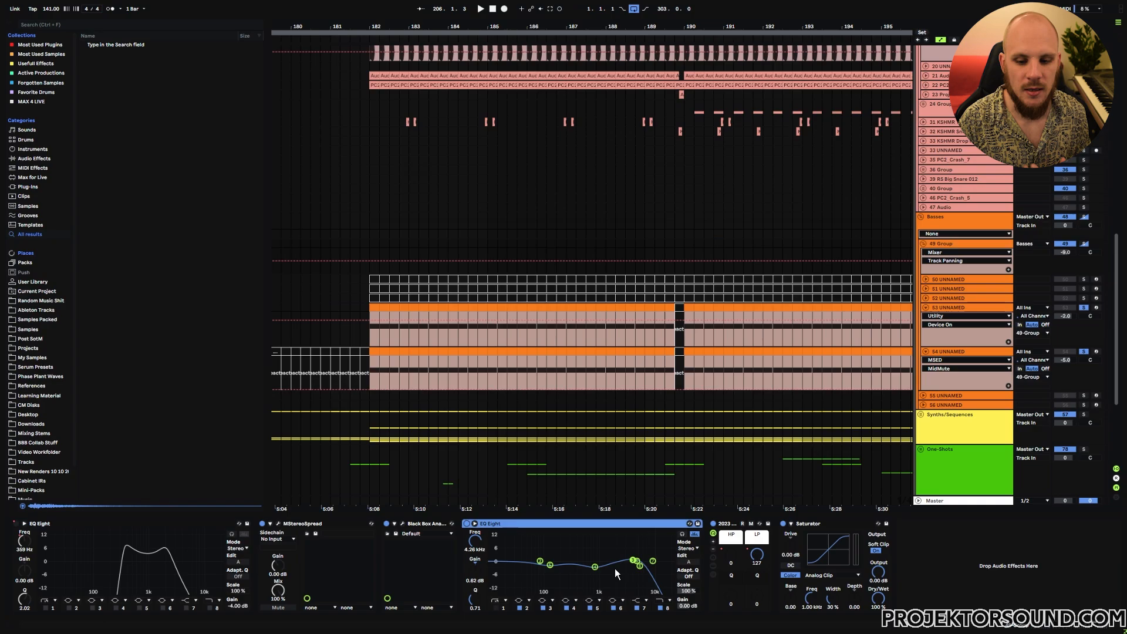
Review the 49 Group's HP and LP filter automation across the arrangement, and the Saturator at the end of its chain
{"action": "left_click", "coordinate": [727, 526]}
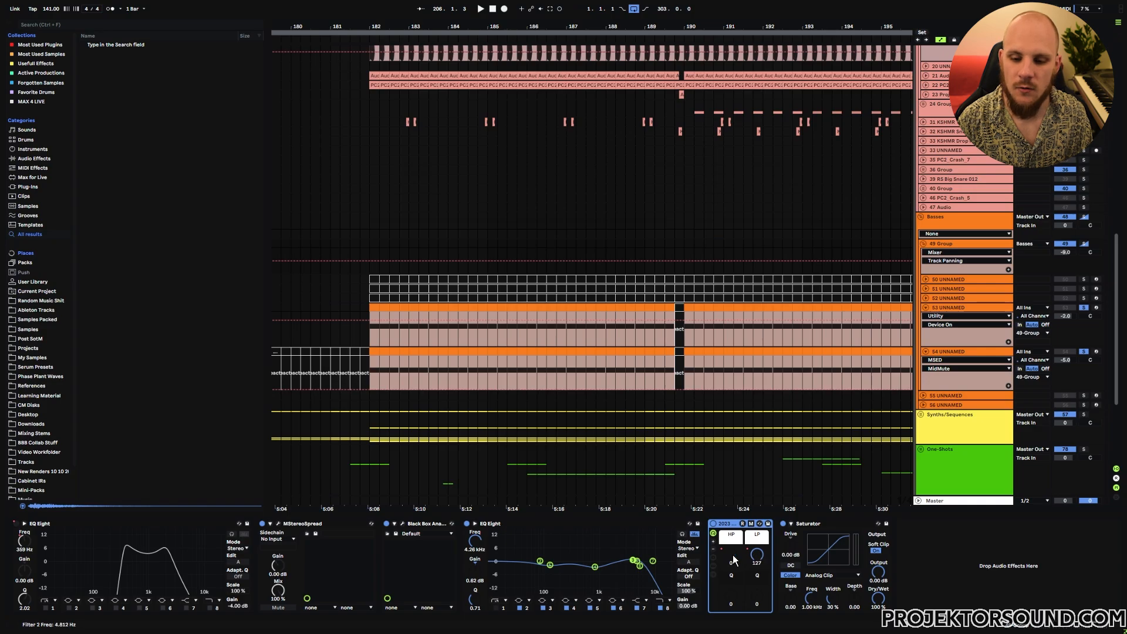
{"action": "left_click", "coordinate": [734, 558]}
{"action": "left_click_drag", "start_coordinate": [624, 26], "coordinate": [519, 27]}
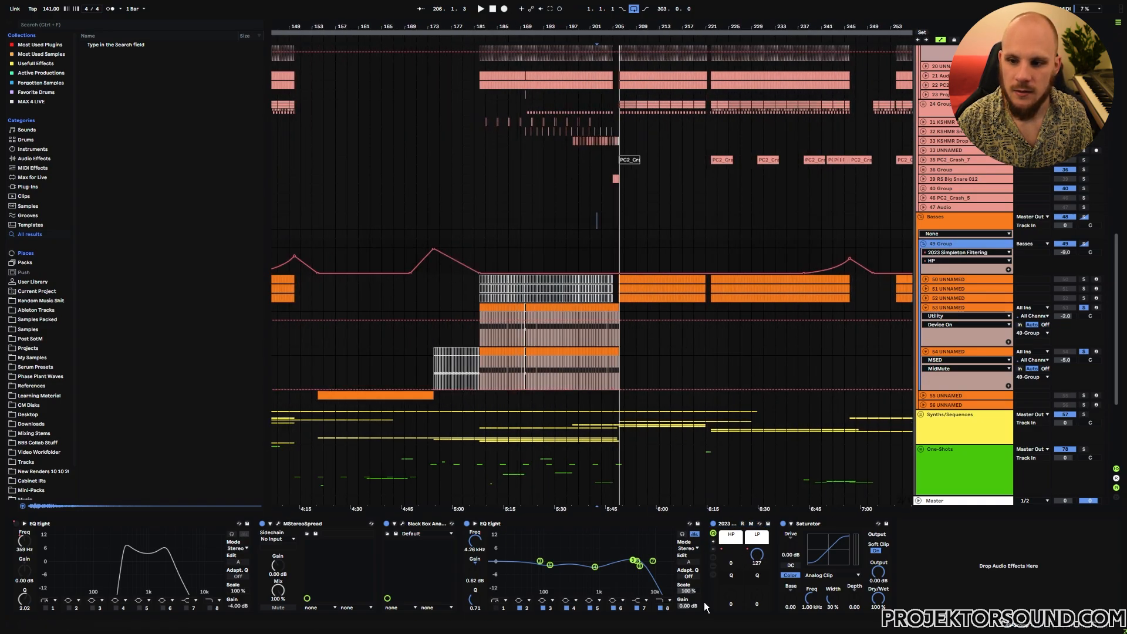
{"action": "left_click", "coordinate": [756, 557]}
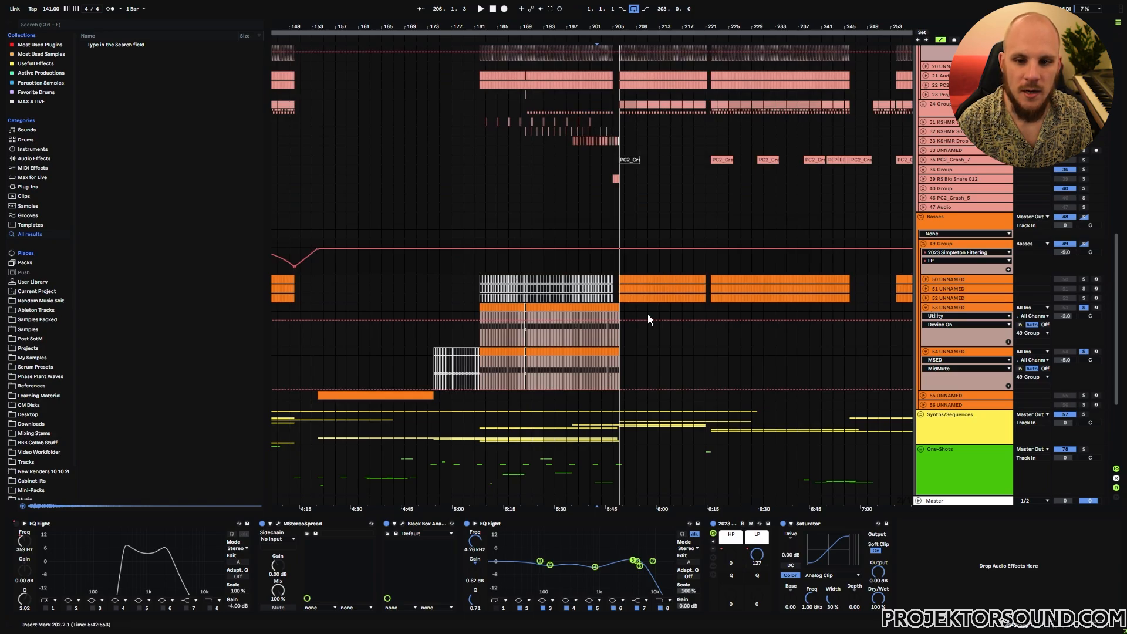
{"action": "left_click", "coordinate": [819, 530]}
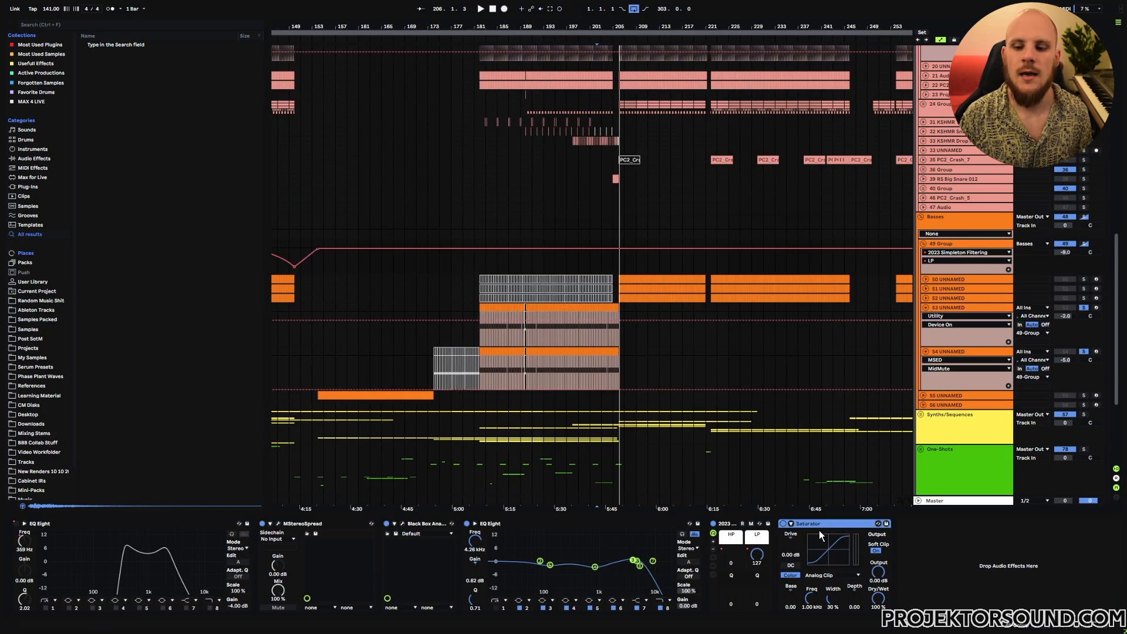